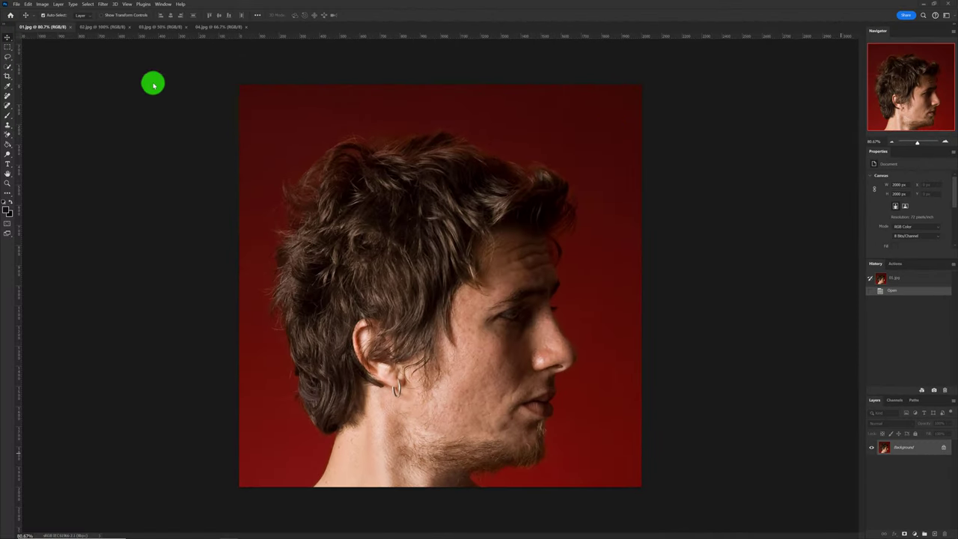
# Look over the city skyline, woman profile and forest images, then return to the man's portrait.
pyautogui.click(98, 26)
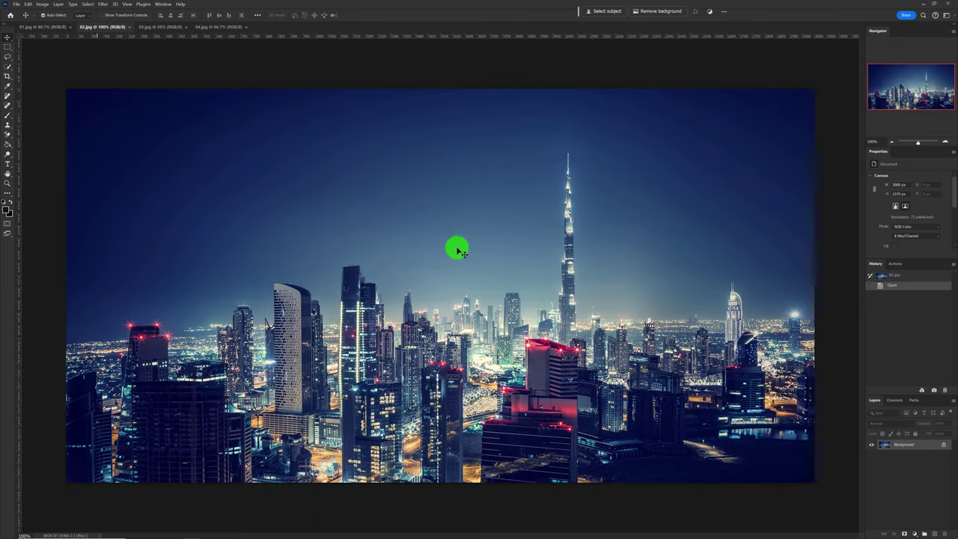
pyautogui.click(158, 28)
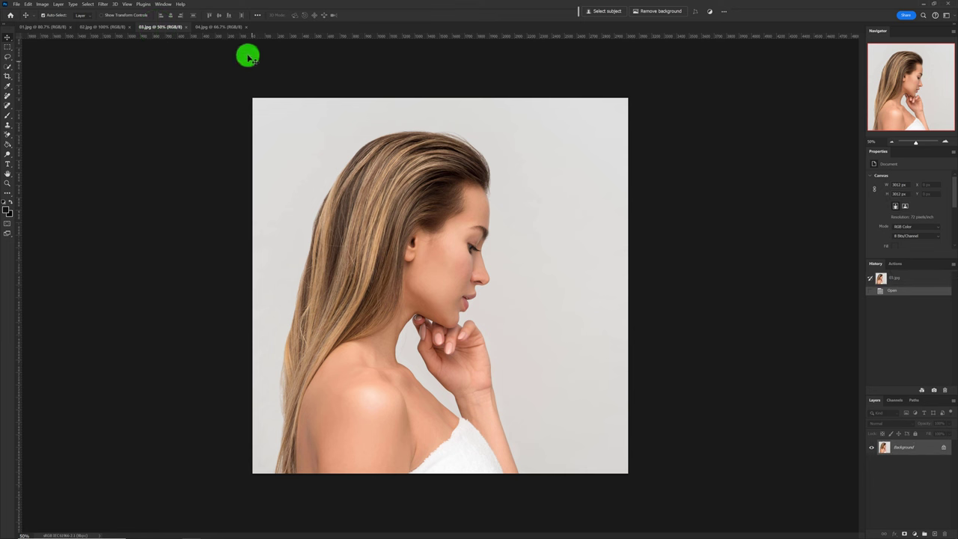
pyautogui.click(212, 27)
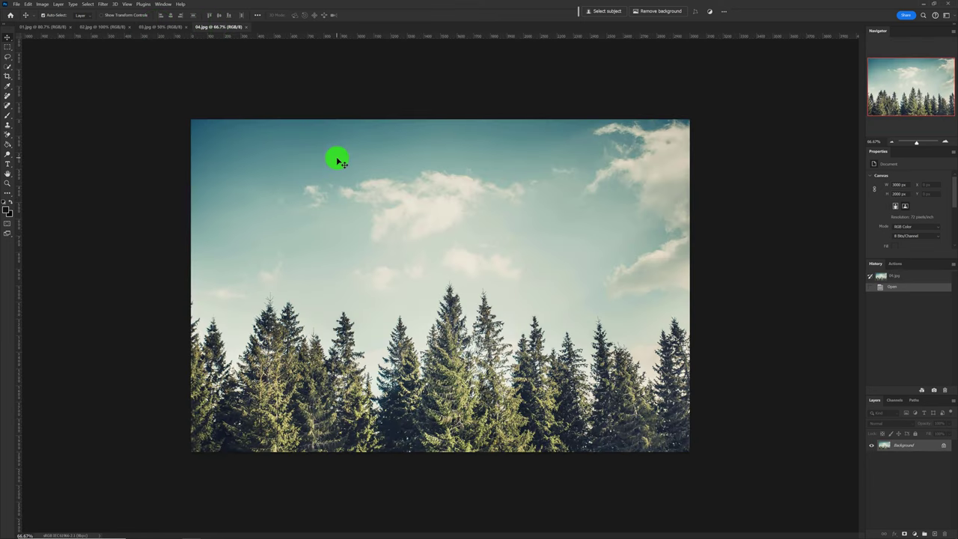
pyautogui.click(42, 28)
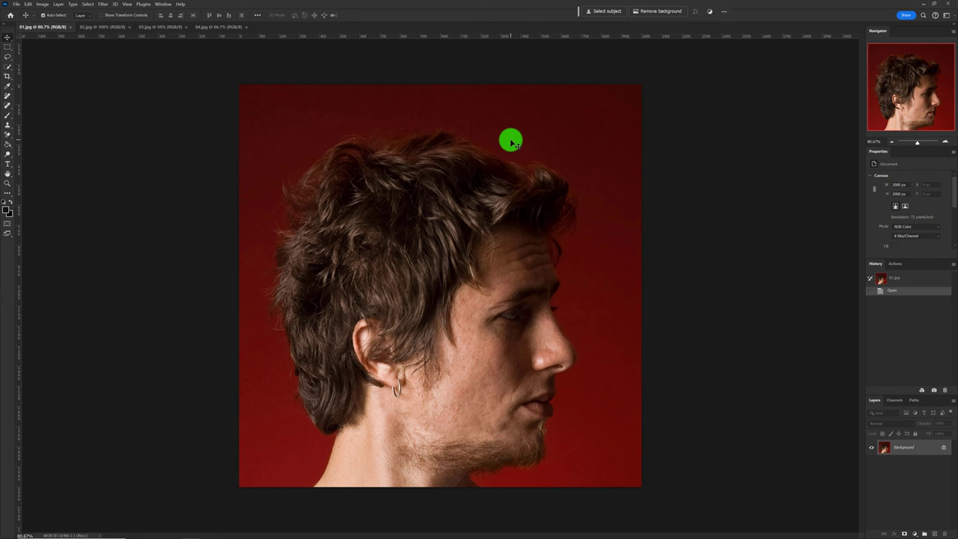
# With Quick Selection, run Select Subject in Cloud (Detailed results) mode to select the man.
pyautogui.click(8, 68)
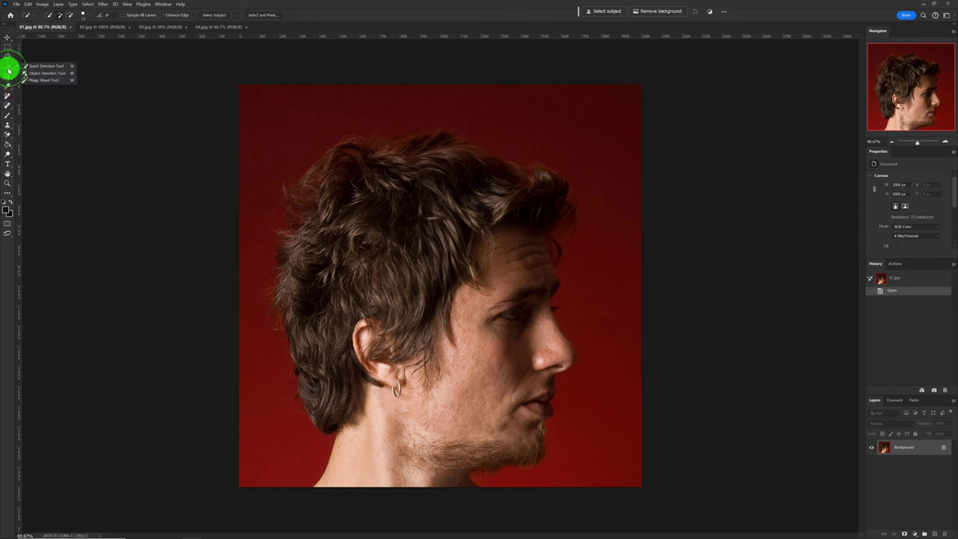
pyautogui.click(64, 67)
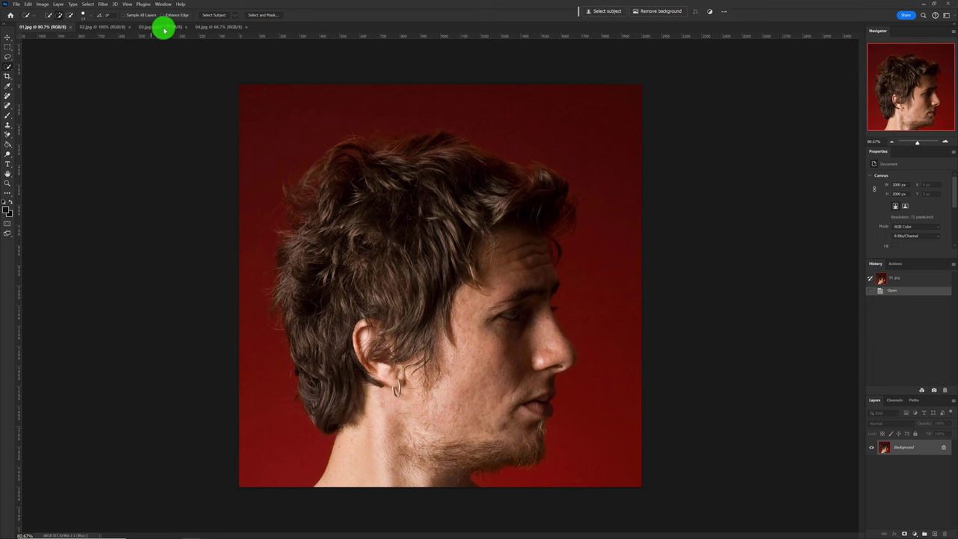
pyautogui.rightClick(9, 68)
pyautogui.click(64, 67)
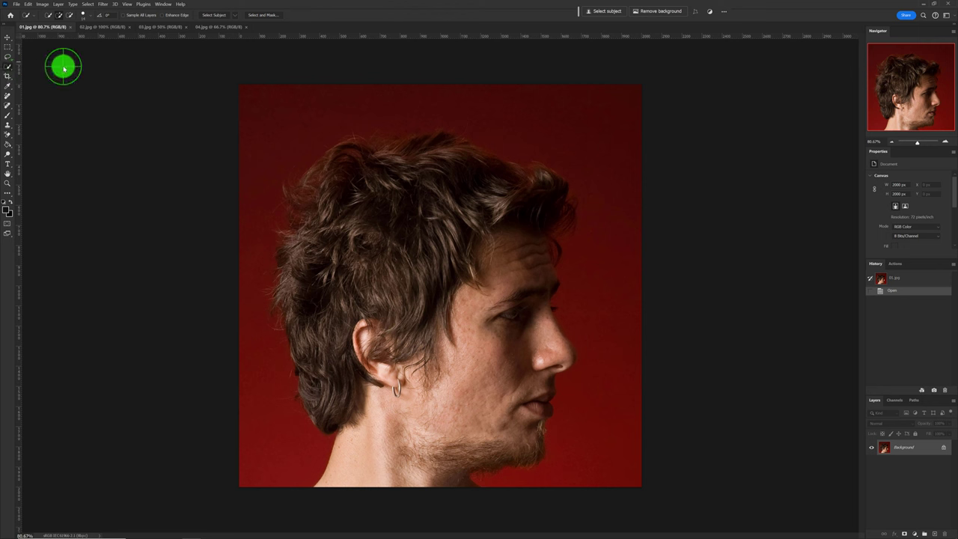
pyautogui.click(236, 17)
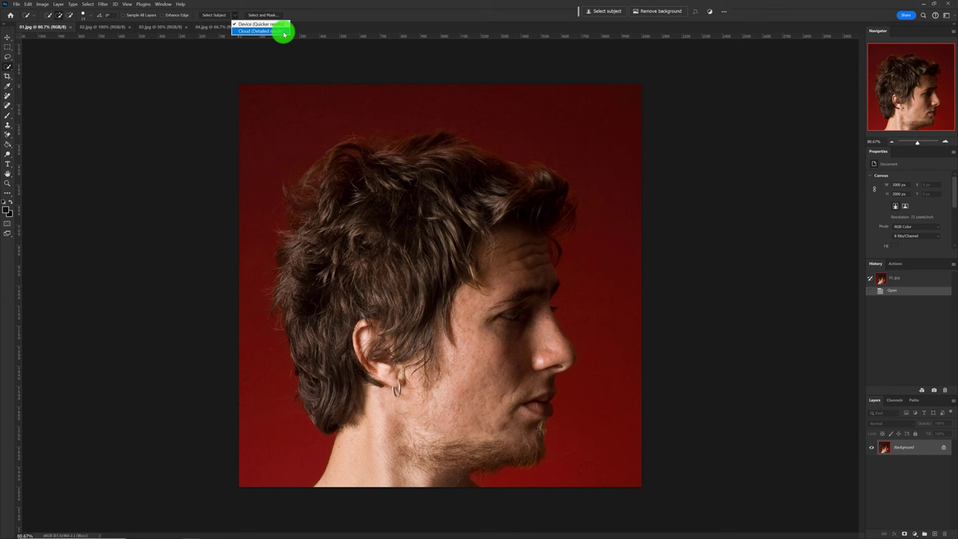
pyautogui.click(244, 31)
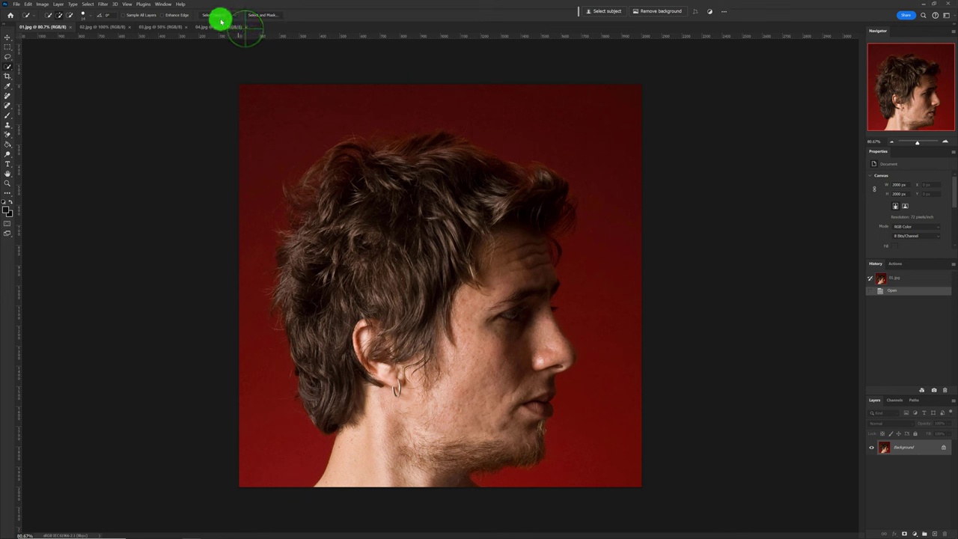
pyautogui.click(212, 15)
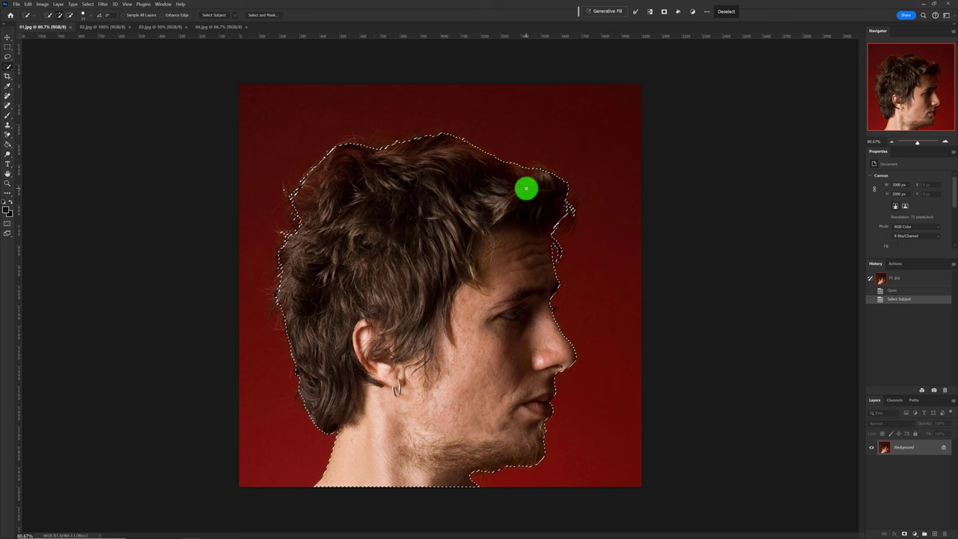
# Lasso the stray hair on the right into the selection and mask out the red background.
pyautogui.click(8, 57)
pyautogui.click(39, 58)
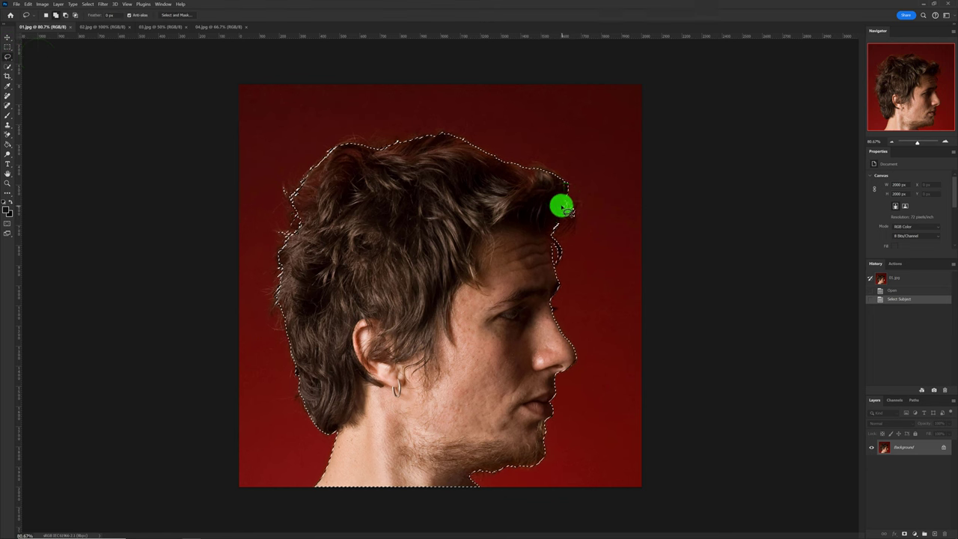
pyautogui.moveTo(565, 202); pyautogui.dragTo(560, 205)
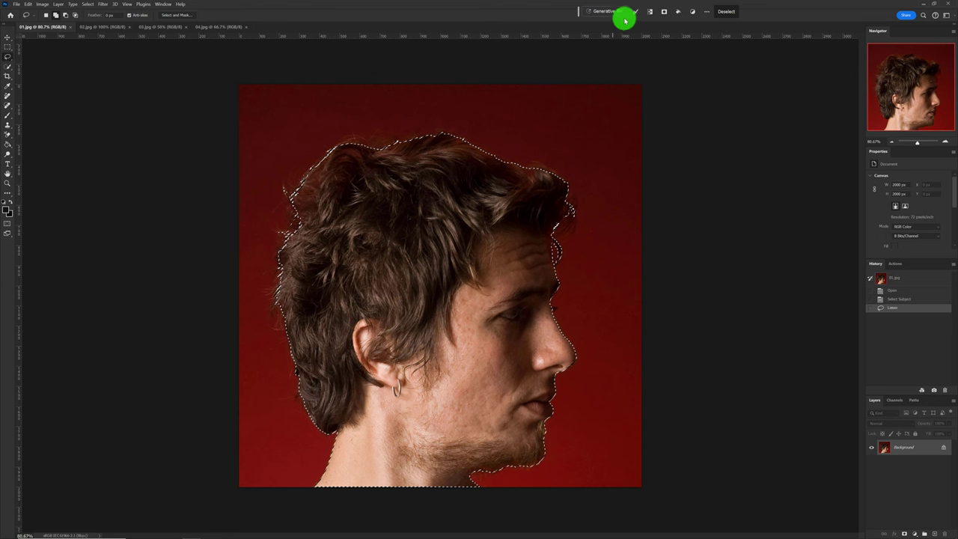
pyautogui.click(664, 12)
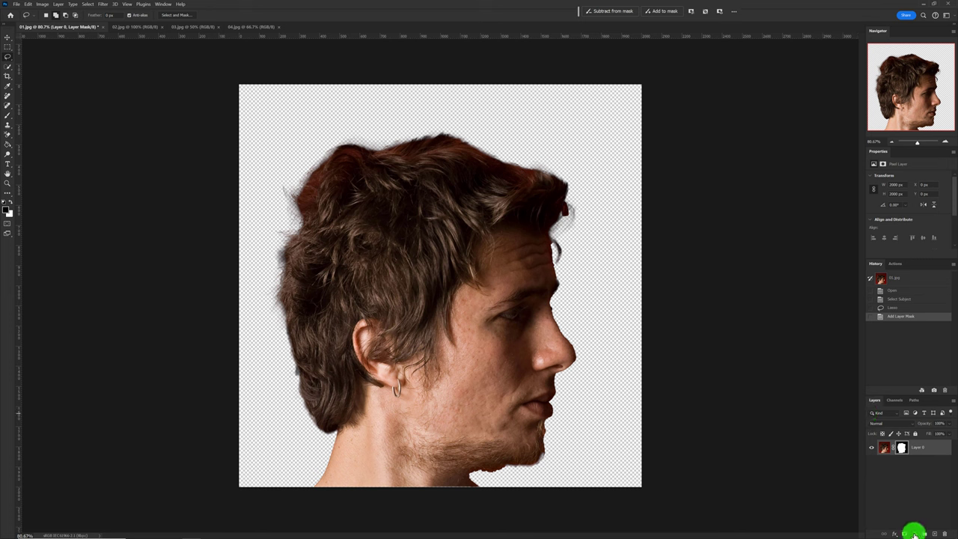
# Add a near-white pink Solid Color fill layer and move it below the portrait layer.
pyautogui.click(914, 534)
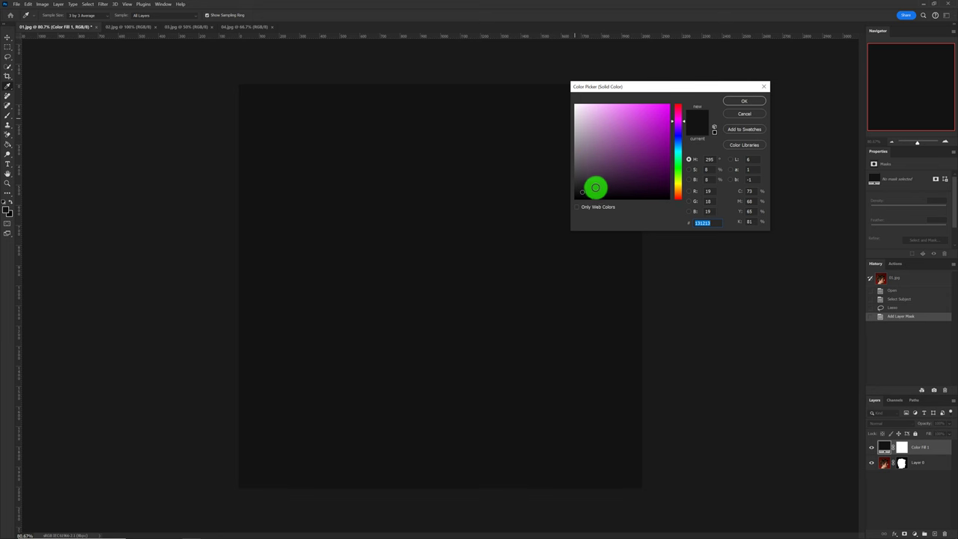
pyautogui.click(576, 104)
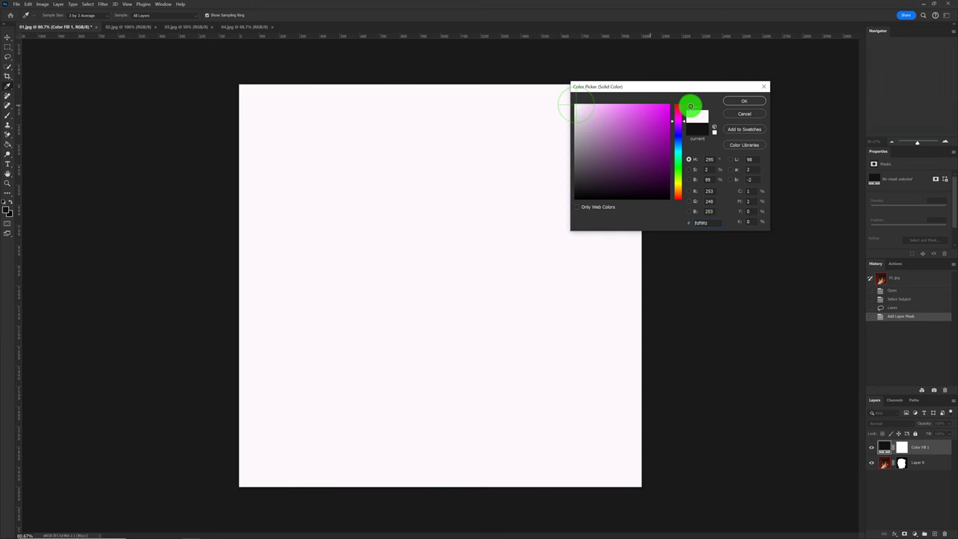
pyautogui.click(744, 101)
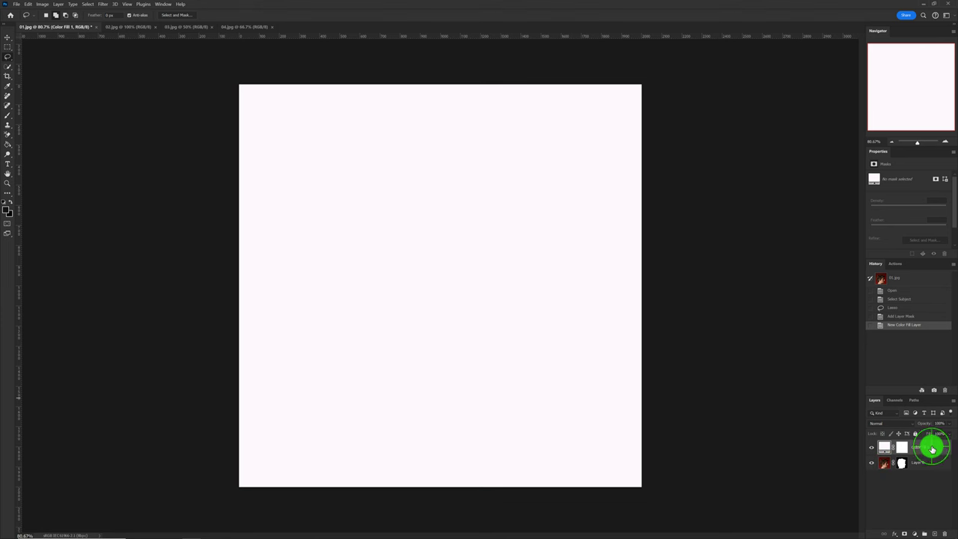
pyautogui.moveTo(931, 449); pyautogui.dragTo(928, 466)
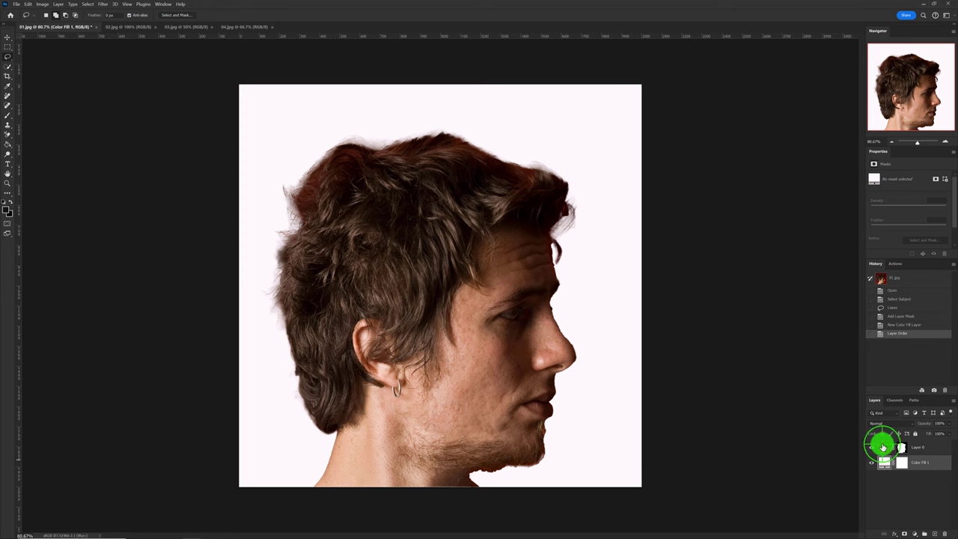
# With Layer 0 active, select all of the 02.jpg city night photo and copy it from the Edit menu.
pyautogui.click(883, 447)
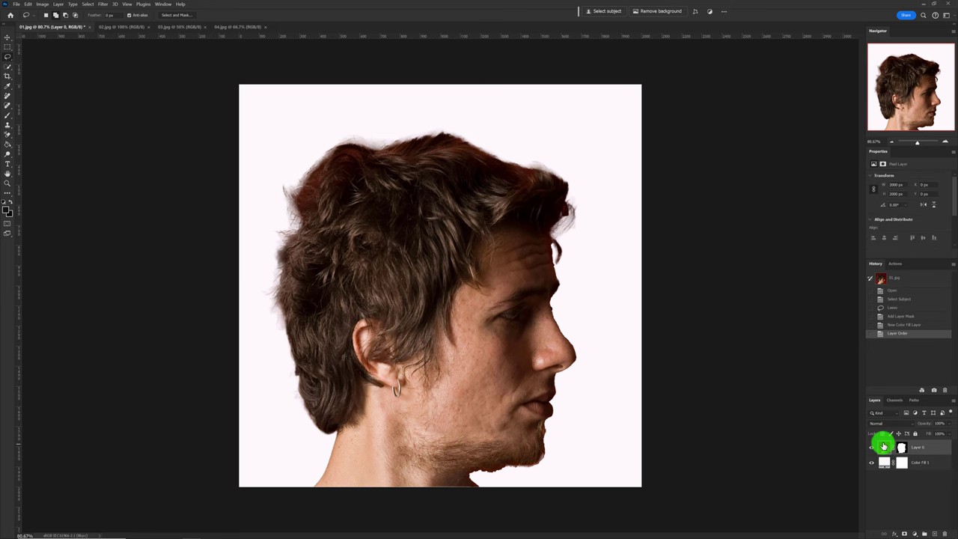
pyautogui.click(112, 28)
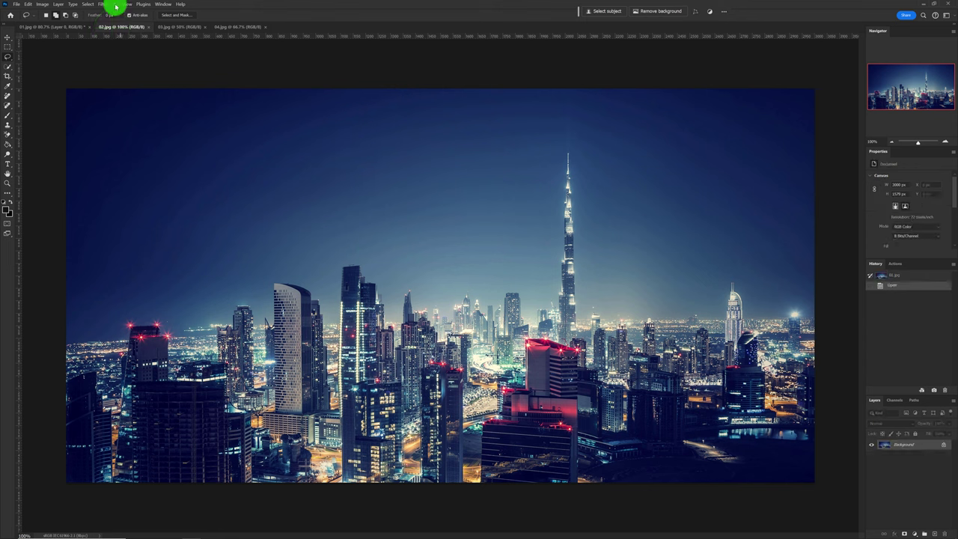
pyautogui.click(88, 4)
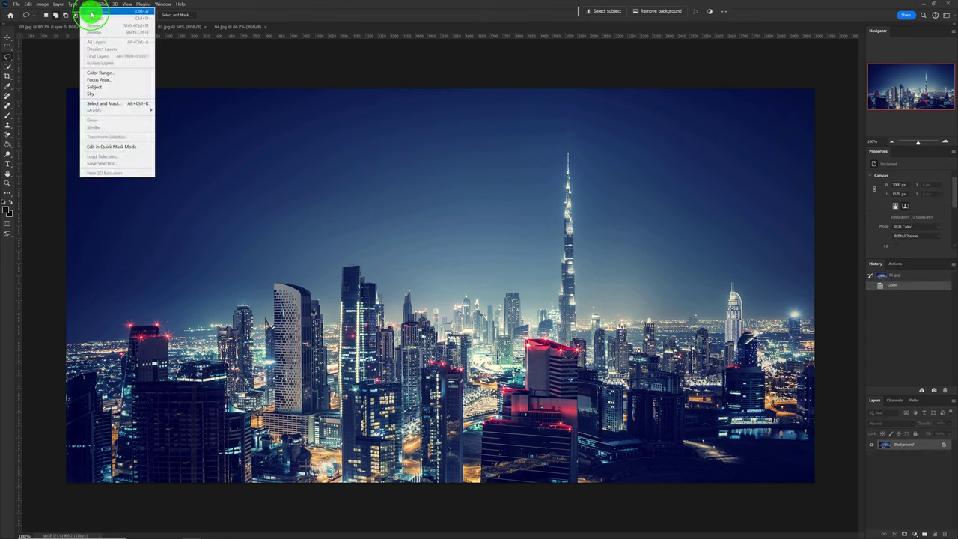
pyautogui.click(90, 11)
pyautogui.click(29, 5)
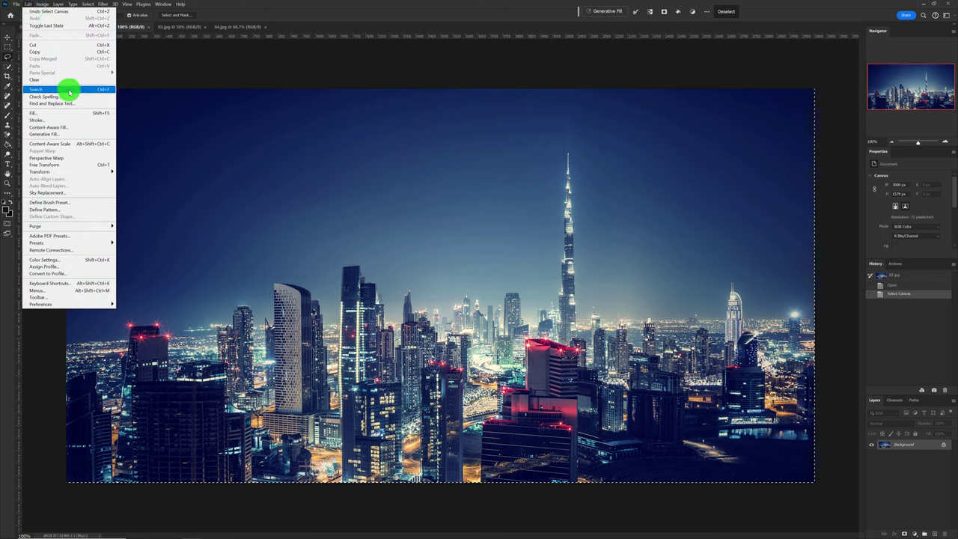
pyautogui.click(274, 68)
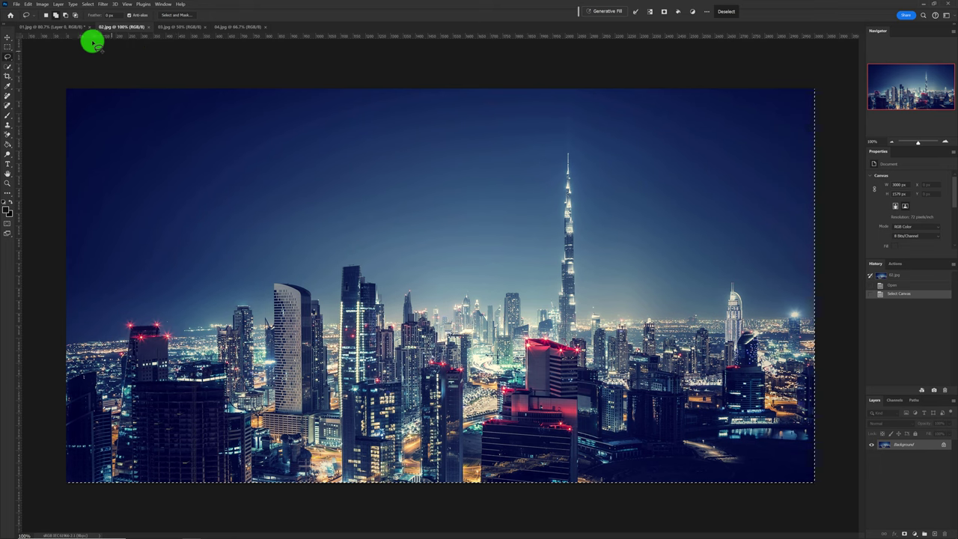
# Paste the city photo as a new layer into the man's portrait 01.jpg.
pyautogui.click(60, 27)
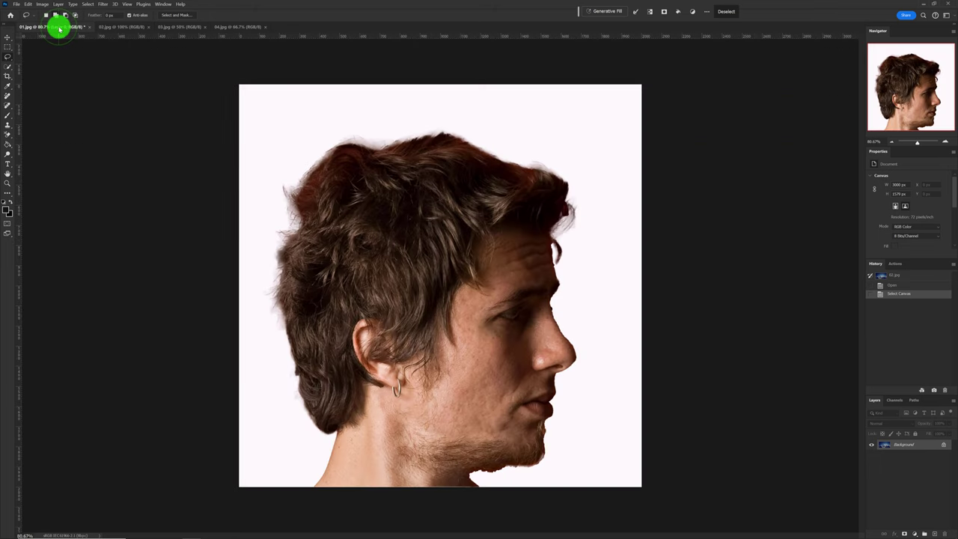
pyautogui.scroll(-5, 498, 271)
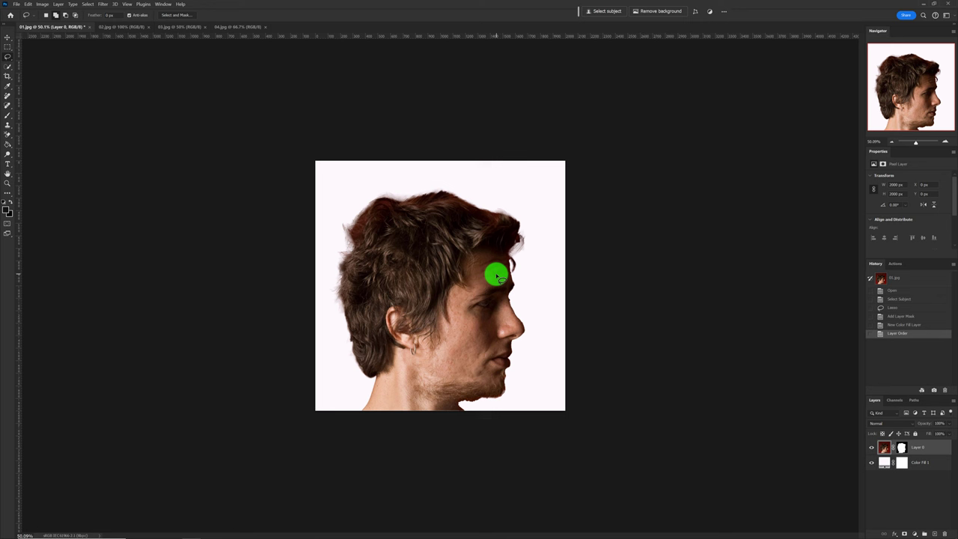
pyautogui.hotkey('ctrl', 'v')
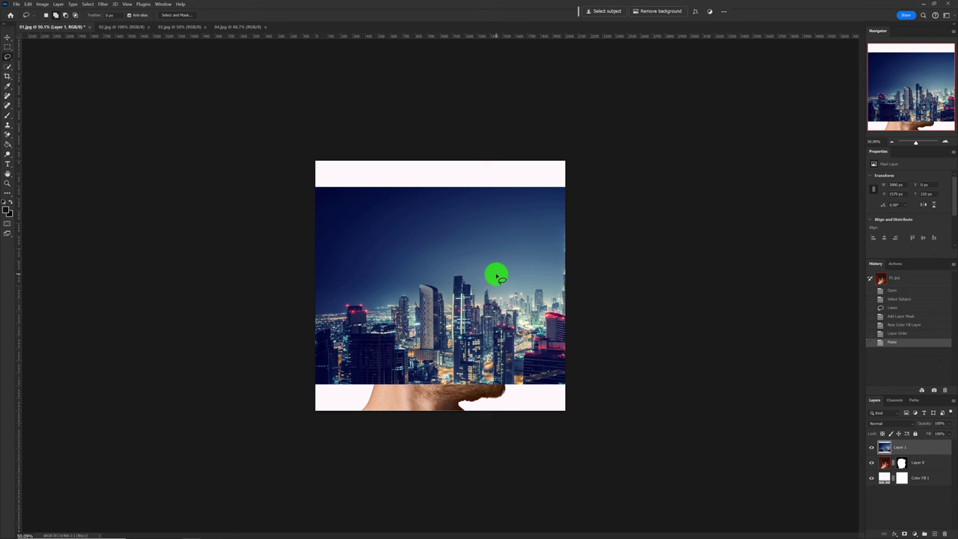
# Rotate the city layer about 64.5° and scale it up to cover the head diagonally.
pyautogui.hotkey('ctrl', 't')
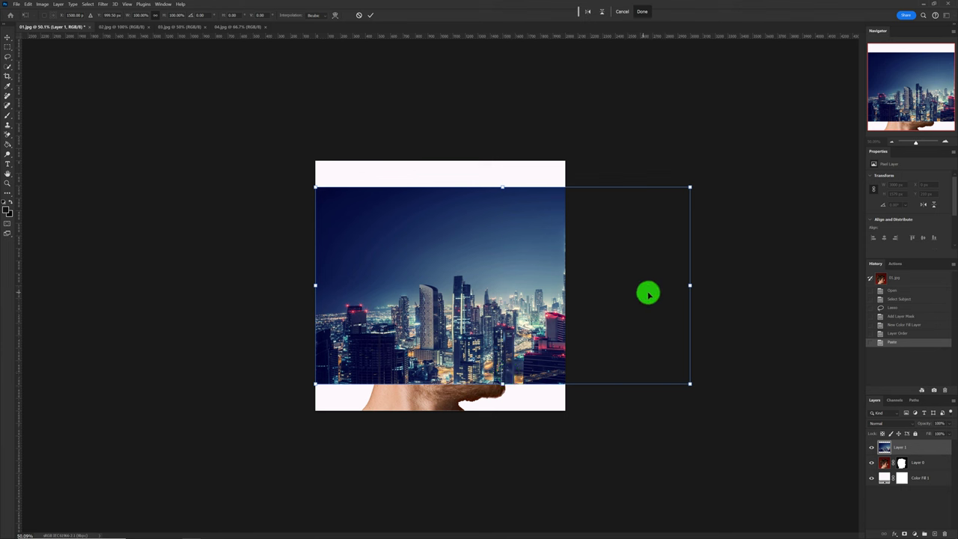
pyautogui.moveTo(496, 275); pyautogui.dragTo(440, 288)
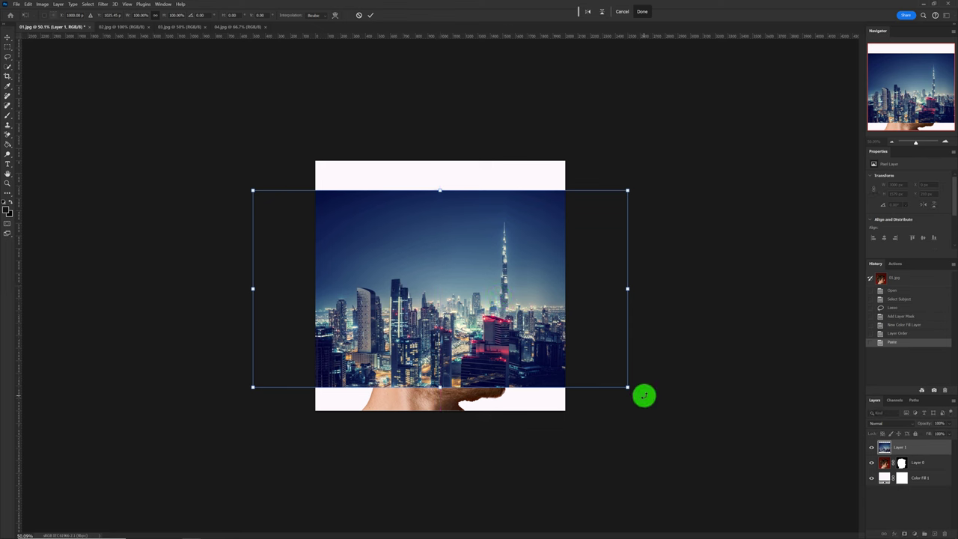
pyautogui.moveTo(644, 395)
pyautogui.mouseDown()
pyautogui.moveTo(610, 220)
pyautogui.moveTo(582, 184)
pyautogui.mouseUp()
pyautogui.moveTo(479, 253)
pyautogui.mouseDown()
pyautogui.moveTo(466, 265)
pyautogui.moveTo(477, 274)
pyautogui.mouseUp()
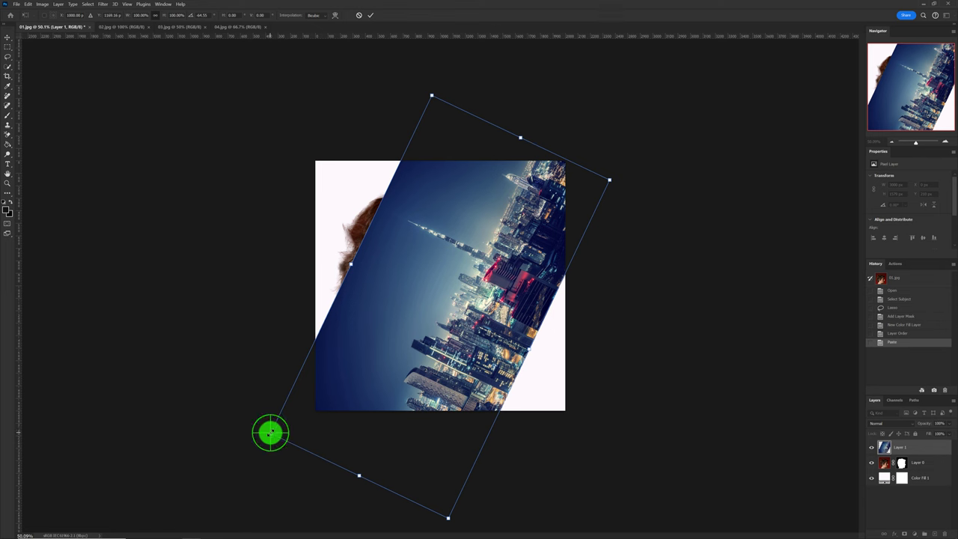
pyautogui.moveTo(270, 432); pyautogui.dragTo(202, 436)
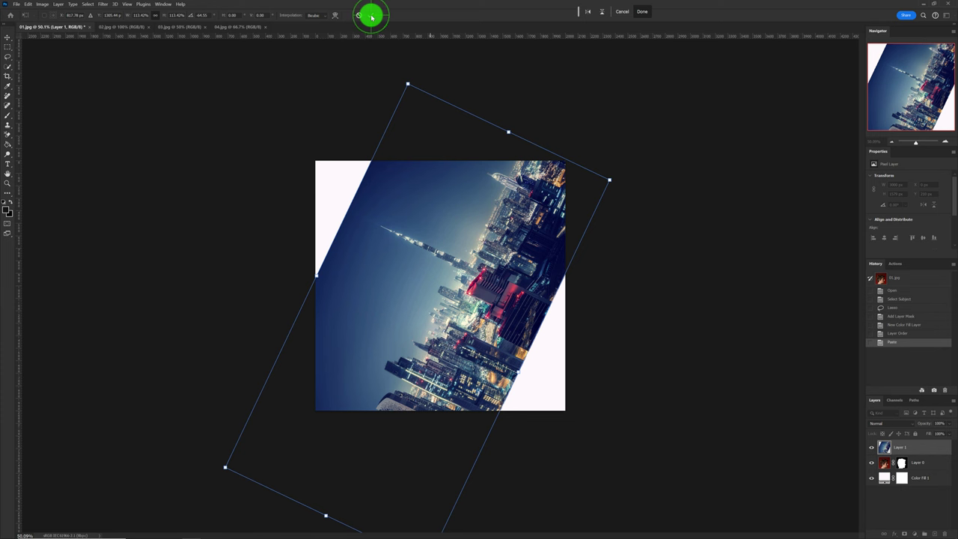
pyautogui.click(371, 16)
# Clip city Layer 1 to Layer 0 so the skyline shows only inside the man's head.
pyautogui.click(900, 440)
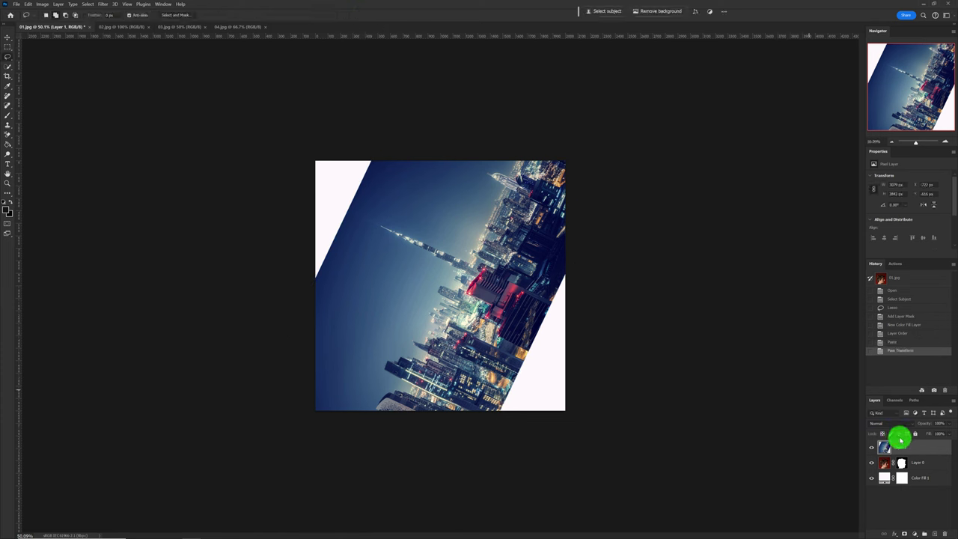
pyautogui.click(890, 448)
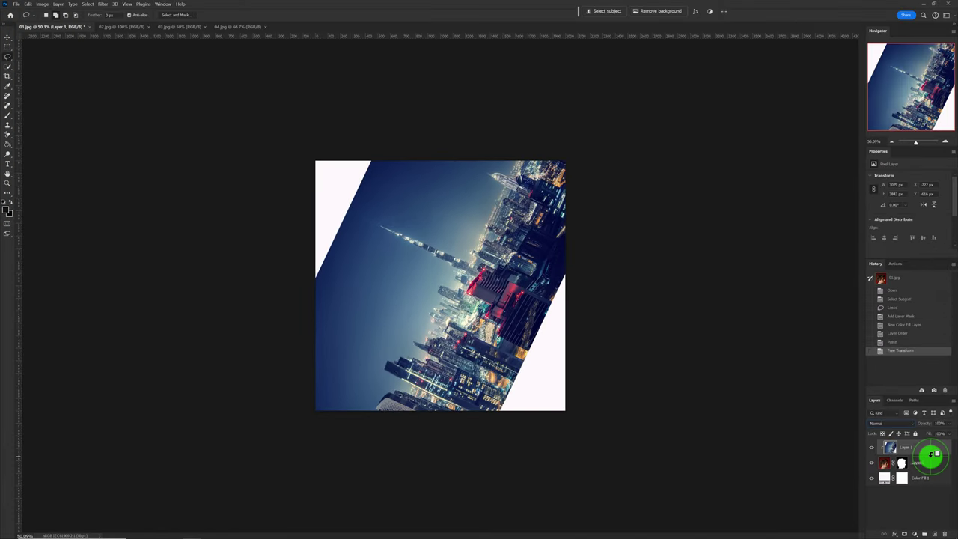
pyautogui.keyDown('alt'); pyautogui.click(931, 453); pyautogui.keyUp('alt')
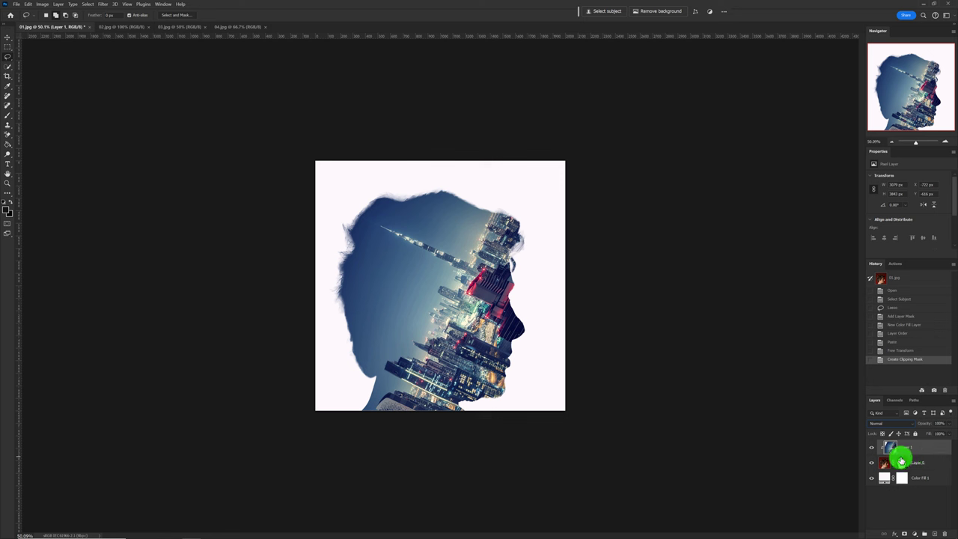
# Set the city layer's blend mode to Screen and add a layer mask to it.
pyautogui.click(890, 424)
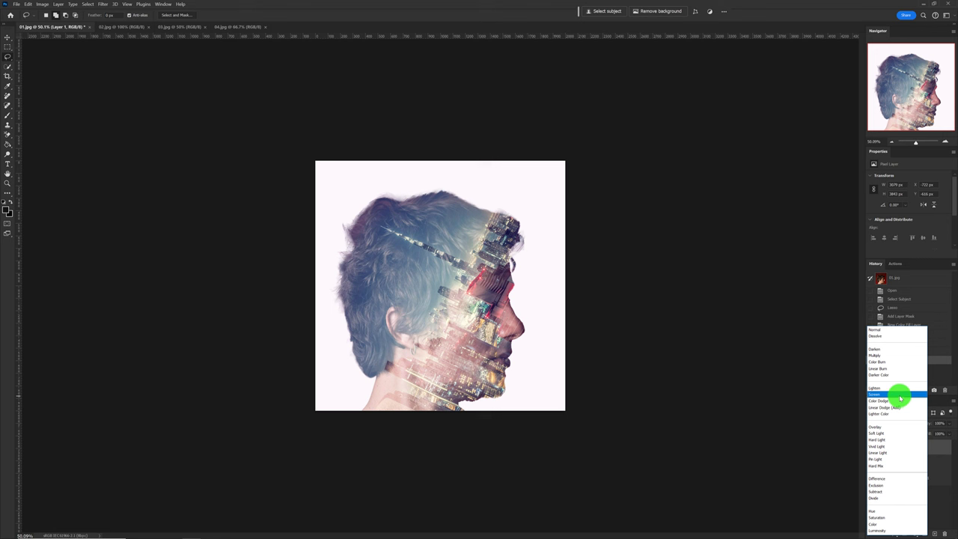
pyautogui.click(899, 396)
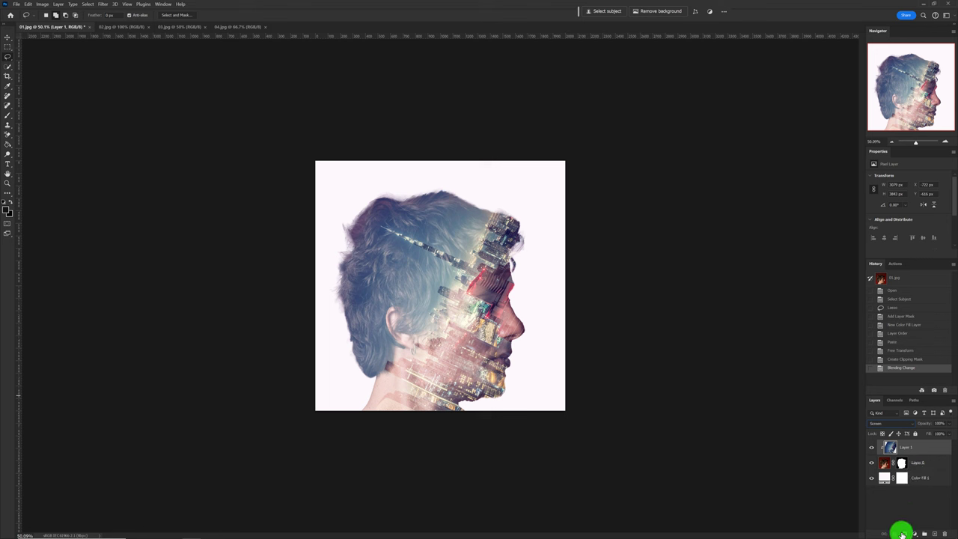
pyautogui.click(904, 533)
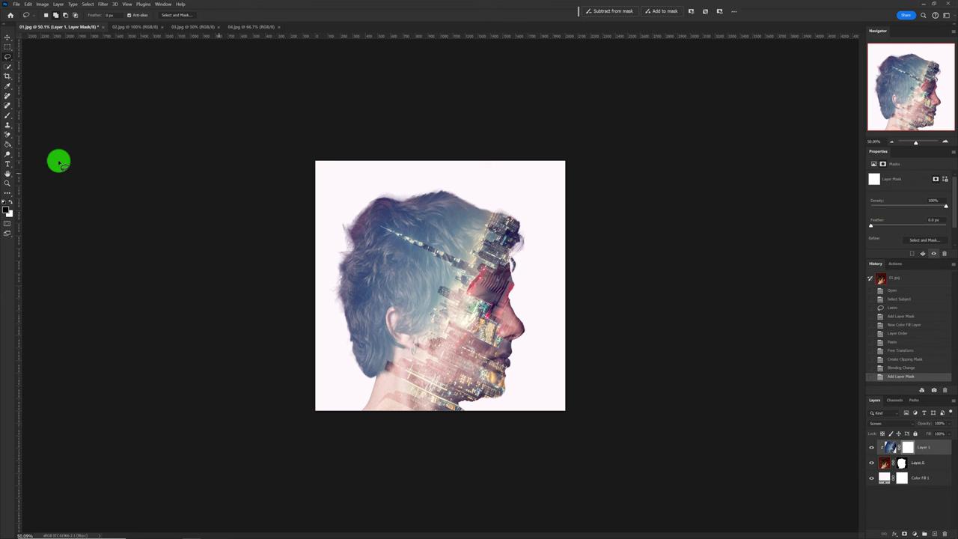
# Choose the Brush tool with 30% opacity and 15% flow.
pyautogui.click(7, 118)
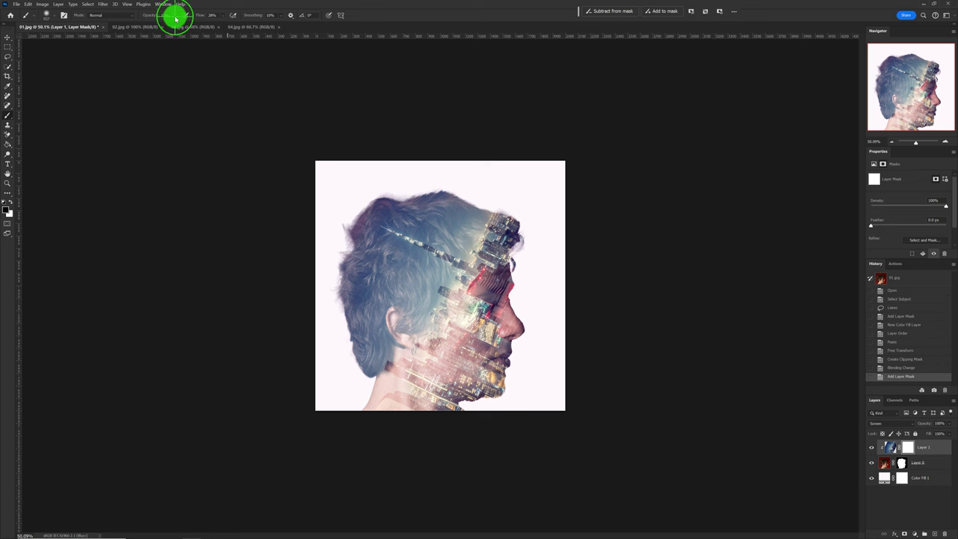
pyautogui.moveTo(175, 19); pyautogui.dragTo(182, 23)
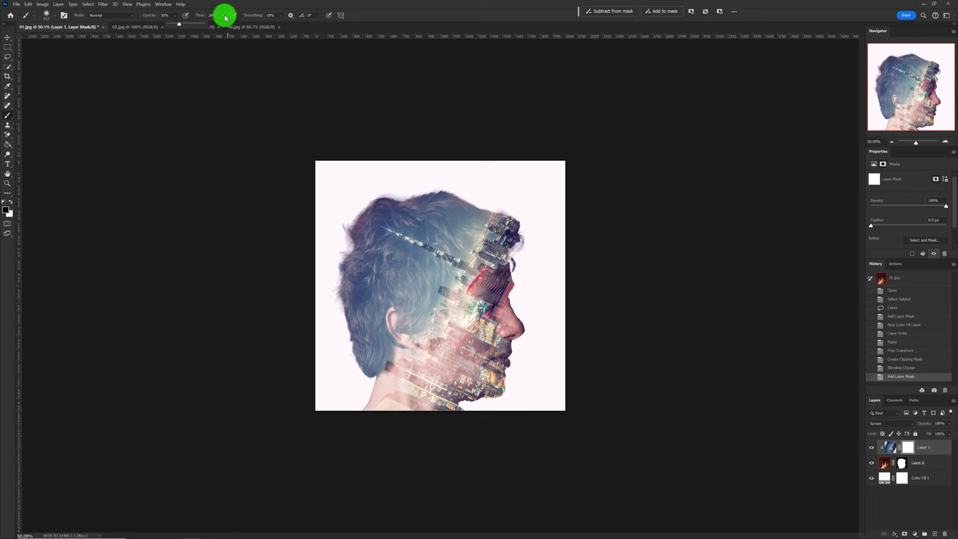
pyautogui.moveTo(225, 18); pyautogui.dragTo(234, 24)
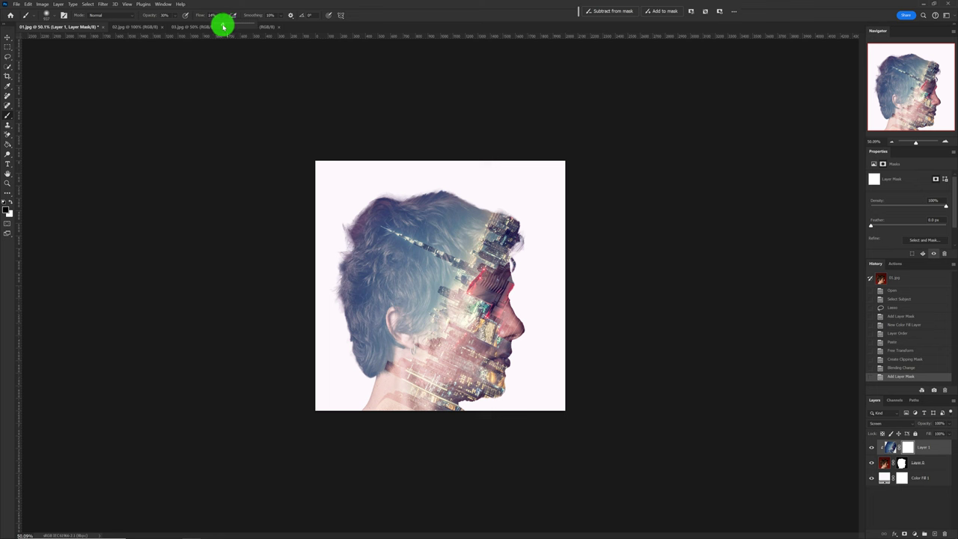
pyautogui.click(412, 27)
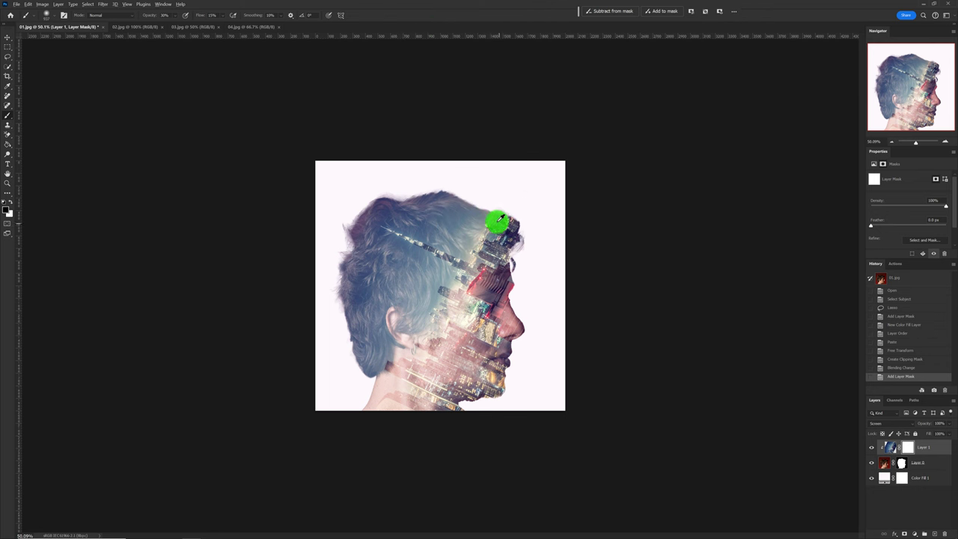
# Resize the brush and paint the city mask to reveal the head top, face, mouth, chin and nose.
pyautogui.moveTo(496, 219); pyautogui.dragTo(434, 220)
pyautogui.moveTo(512, 227)
pyautogui.mouseDown()
pyautogui.moveTo(500, 296)
pyautogui.moveTo(473, 321)
pyautogui.moveTo(491, 300)
pyautogui.moveTo(486, 319)
pyautogui.moveTo(483, 292)
pyautogui.moveTo(487, 320)
pyautogui.moveTo(491, 298)
pyautogui.moveTo(462, 322)
pyautogui.moveTo(487, 330)
pyautogui.mouseUp()
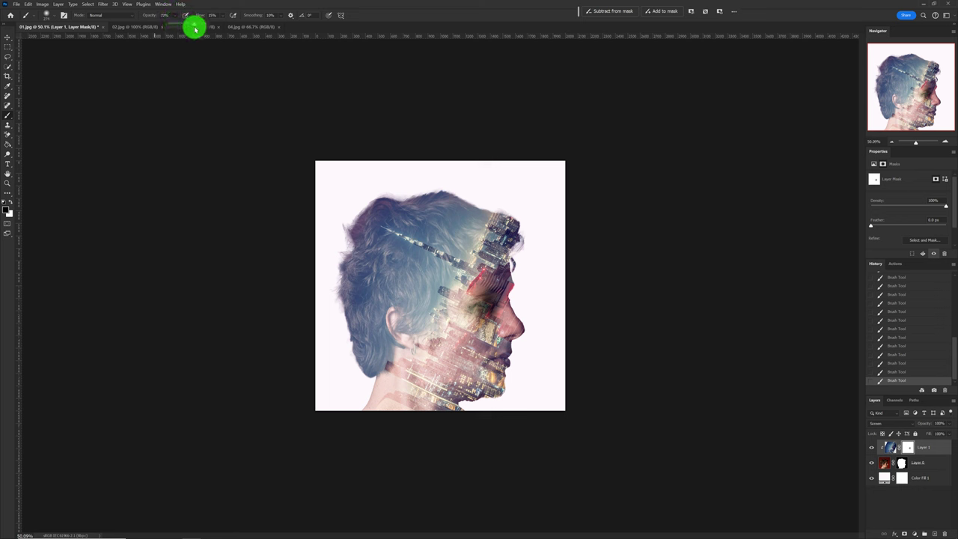
pyautogui.click(467, 305)
pyautogui.moveTo(481, 300)
pyautogui.mouseDown()
pyautogui.moveTo(475, 318)
pyautogui.moveTo(487, 291)
pyautogui.moveTo(490, 377)
pyautogui.mouseUp()
pyautogui.click(477, 297)
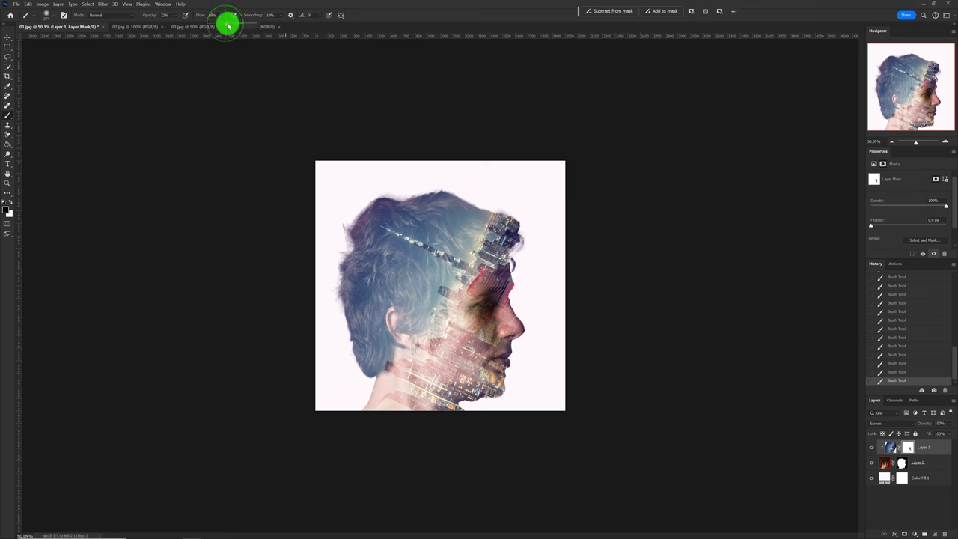
pyautogui.moveTo(457, 352)
pyautogui.mouseDown()
pyautogui.moveTo(483, 342)
pyautogui.moveTo(496, 353)
pyautogui.moveTo(505, 368)
pyautogui.moveTo(496, 387)
pyautogui.moveTo(472, 397)
pyautogui.moveTo(484, 392)
pyautogui.mouseUp()
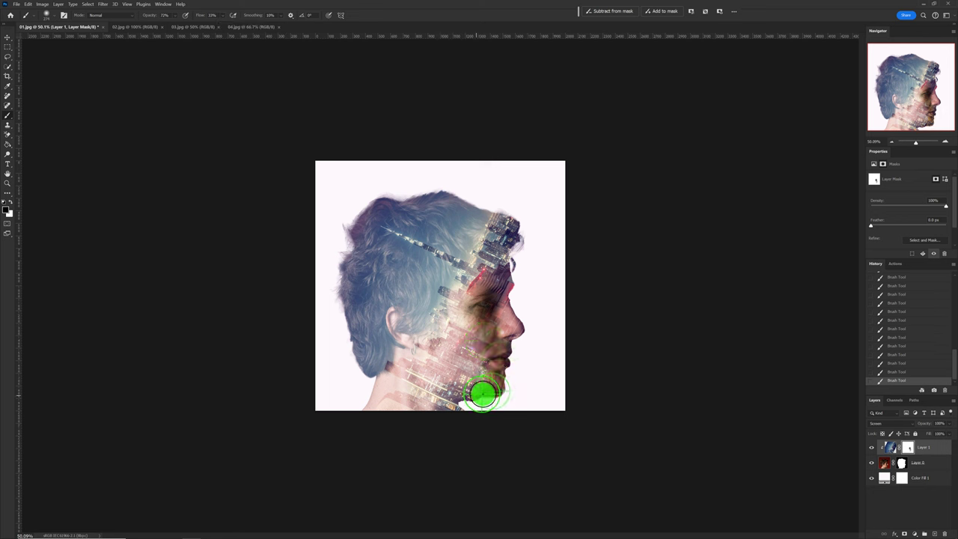
pyautogui.moveTo(507, 325)
pyautogui.mouseDown()
pyautogui.moveTo(495, 331)
pyautogui.moveTo(498, 291)
pyautogui.moveTo(498, 302)
pyautogui.moveTo(482, 282)
pyautogui.moveTo(514, 246)
pyautogui.moveTo(515, 218)
pyautogui.moveTo(414, 192)
pyautogui.moveTo(434, 191)
pyautogui.moveTo(364, 207)
pyautogui.moveTo(349, 220)
pyautogui.moveTo(337, 276)
pyautogui.moveTo(365, 369)
pyautogui.moveTo(361, 357)
pyautogui.moveTo(361, 404)
pyautogui.moveTo(375, 387)
pyautogui.moveTo(373, 396)
pyautogui.mouseUp()
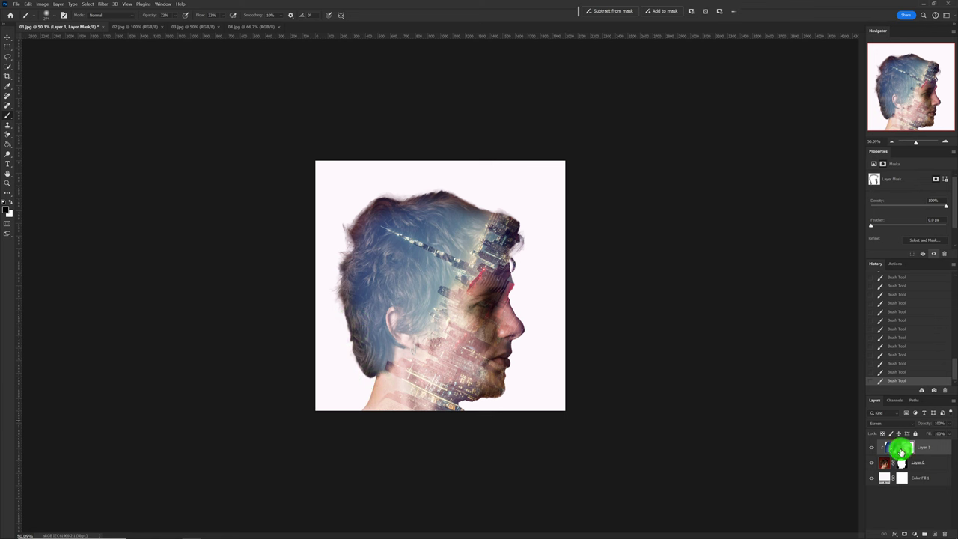
# Preview the mask alone, then paint it to reveal hair along the top and back of the head.
pyautogui.keyDown('alt'); pyautogui.click(908, 448); pyautogui.keyUp('alt')
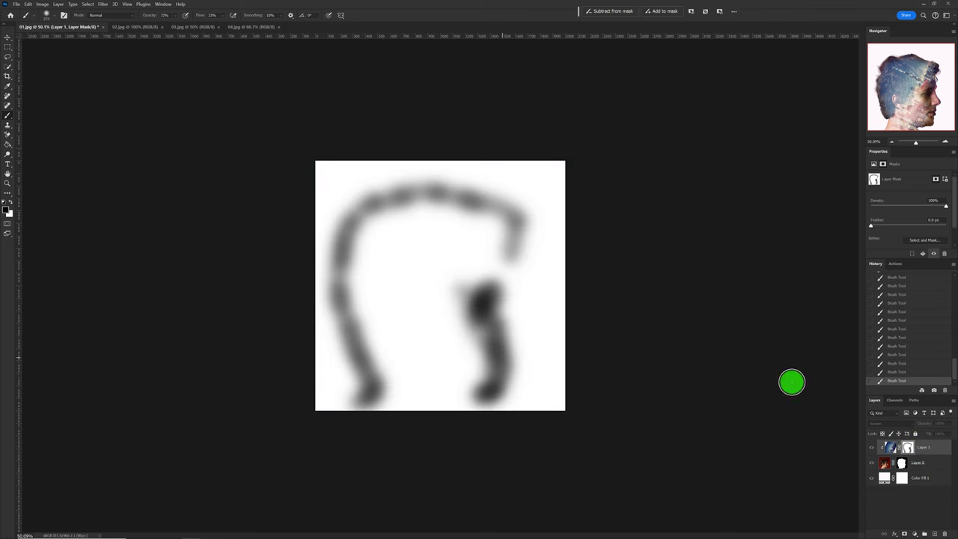
pyautogui.keyDown('alt'); pyautogui.click(907, 447); pyautogui.keyUp('alt')
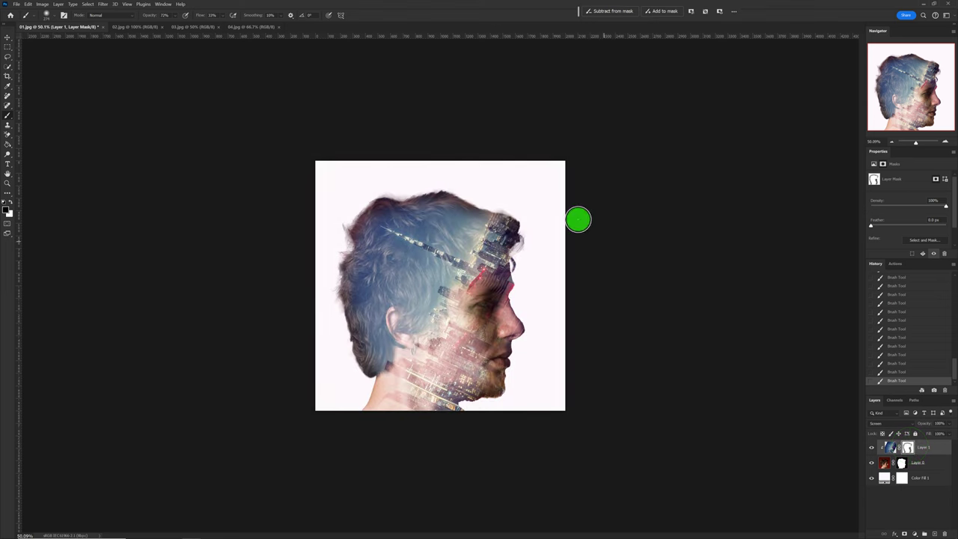
pyautogui.moveTo(508, 220); pyautogui.dragTo(383, 202)
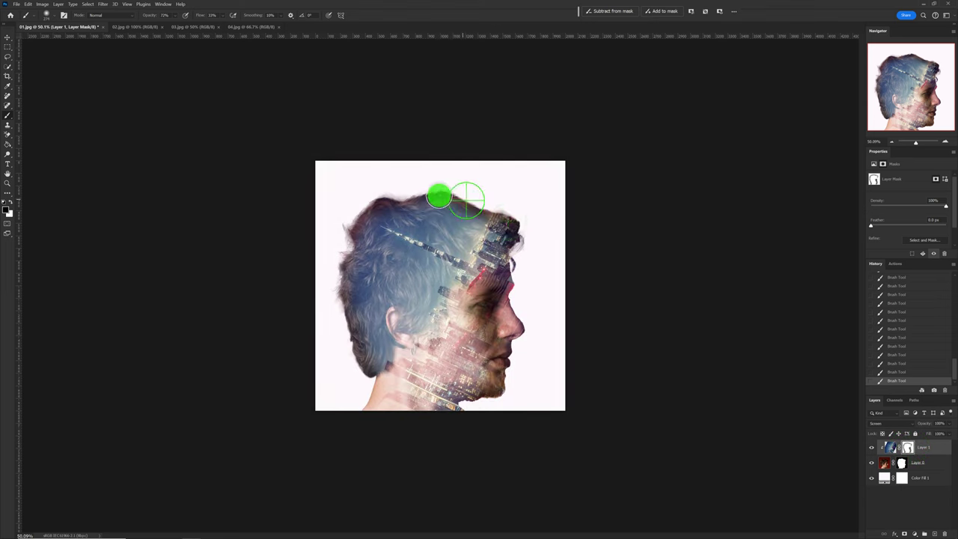
pyautogui.moveTo(345, 228); pyautogui.dragTo(374, 322)
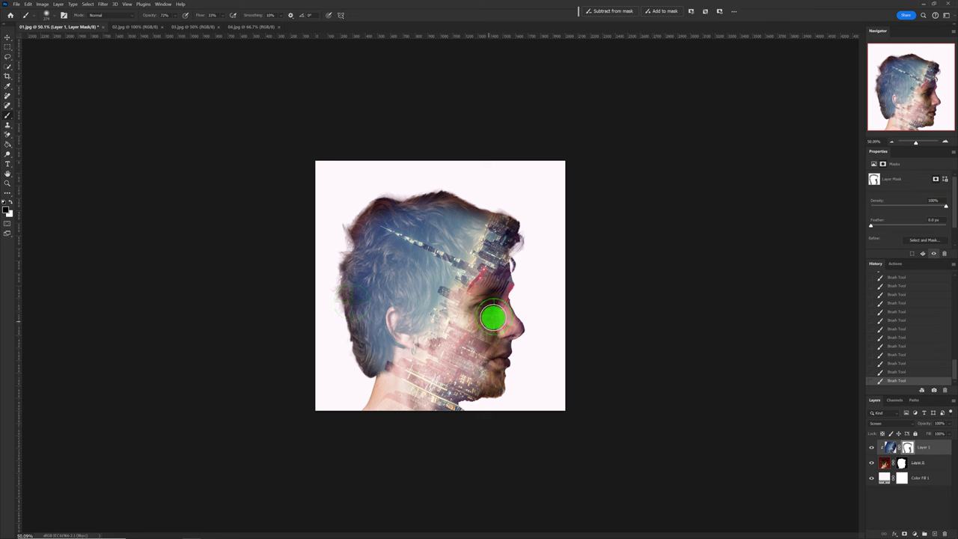
pyautogui.click(519, 336)
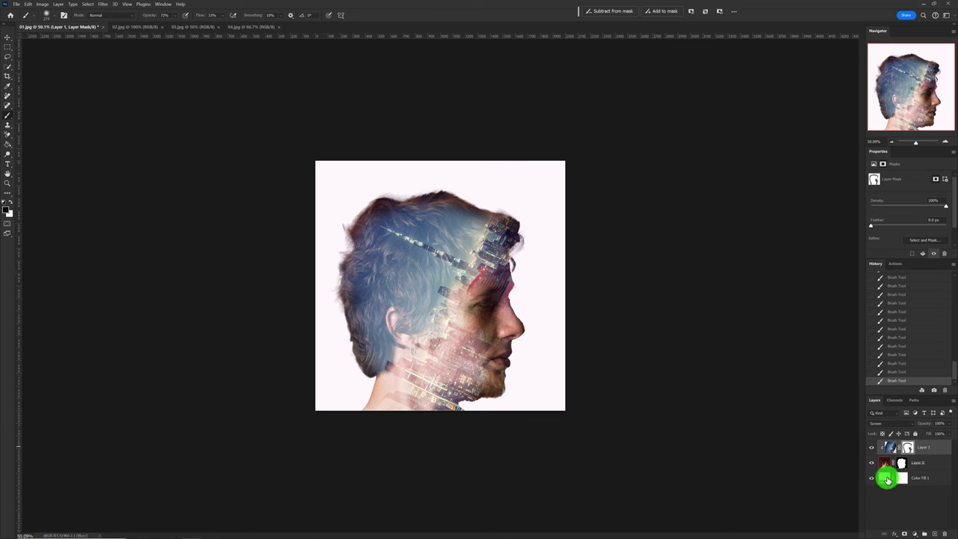
# Recolour the Color Fill 1 backdrop from pale pink to muted grey-green R170 G176 B171.
pyautogui.doubleClick(882, 480)
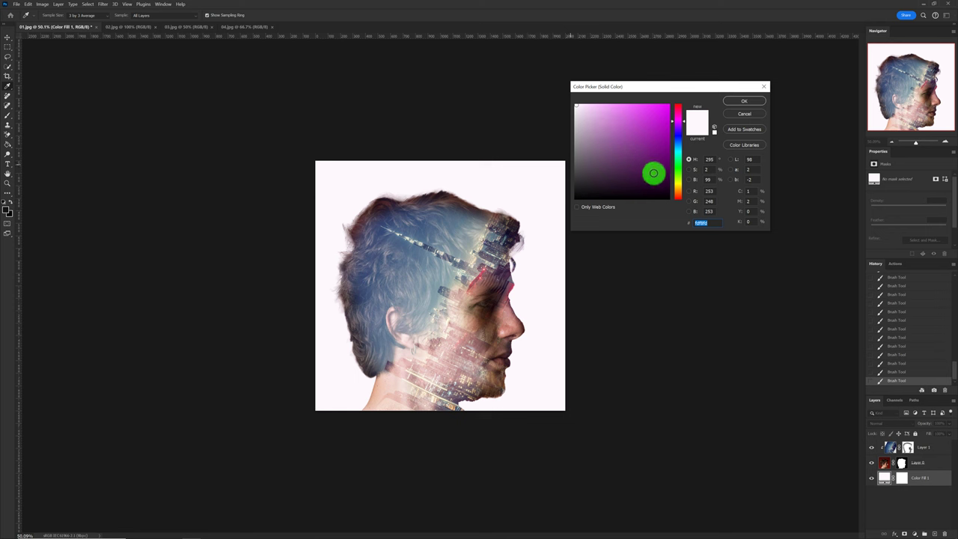
pyautogui.moveTo(641, 175); pyautogui.dragTo(650, 138)
pyautogui.click(622, 126)
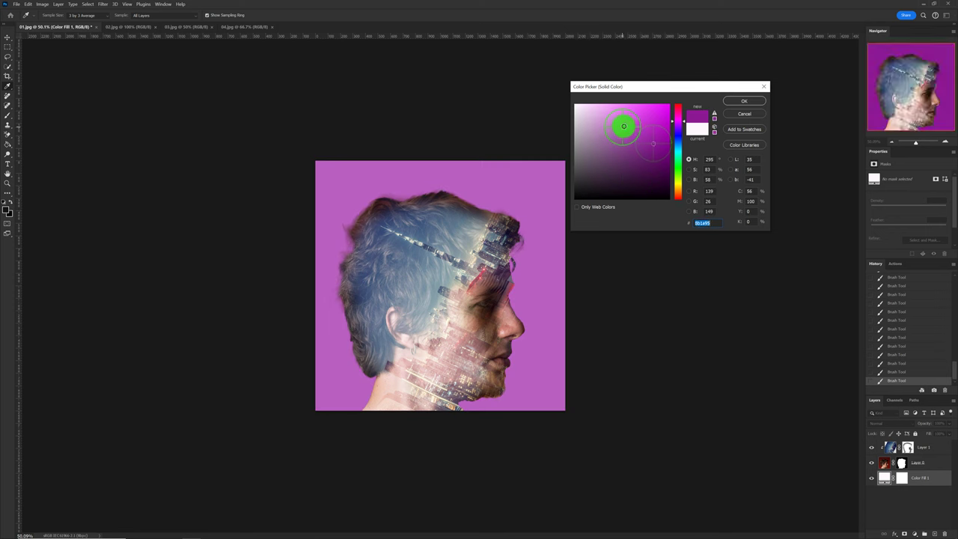
pyautogui.moveTo(675, 120); pyautogui.dragTo(676, 160)
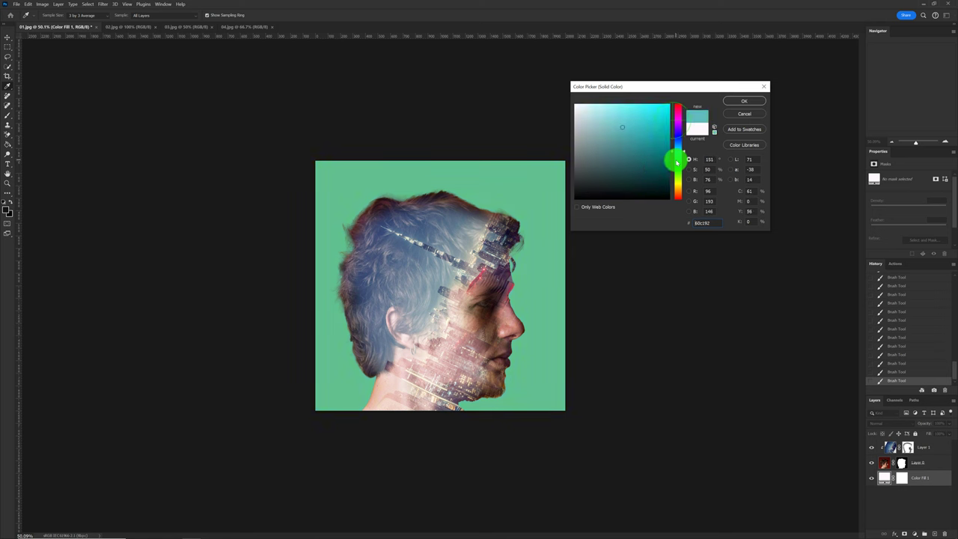
pyautogui.click(644, 170)
pyautogui.click(663, 122)
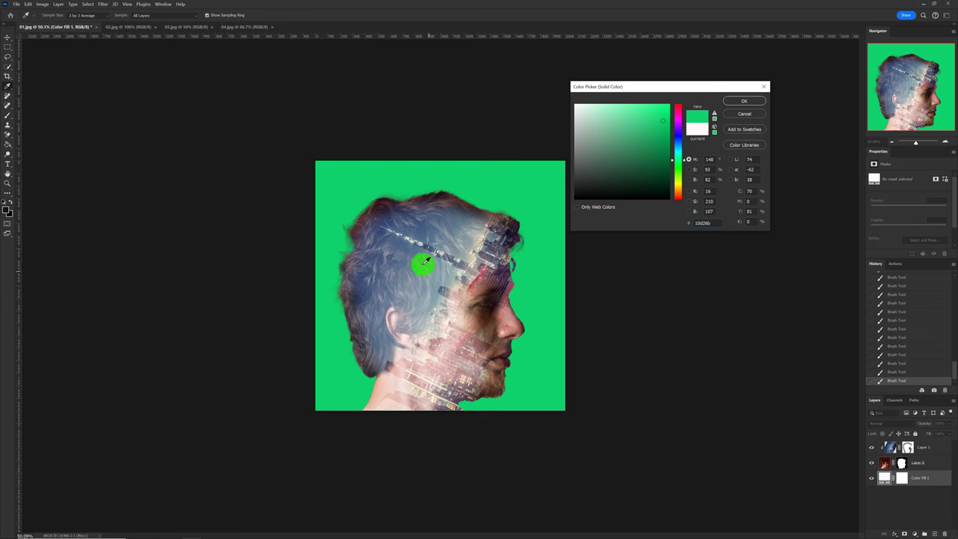
pyautogui.click(426, 269)
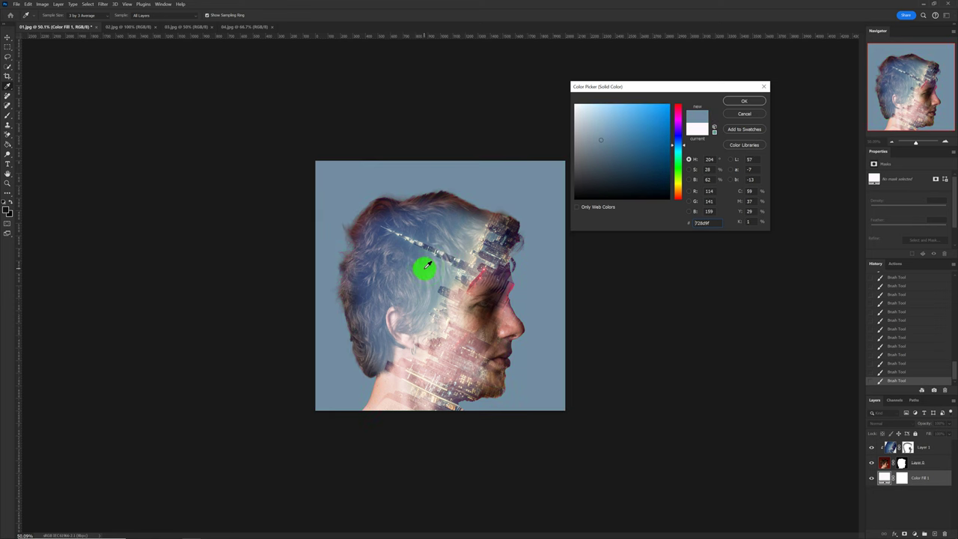
pyautogui.click(444, 273)
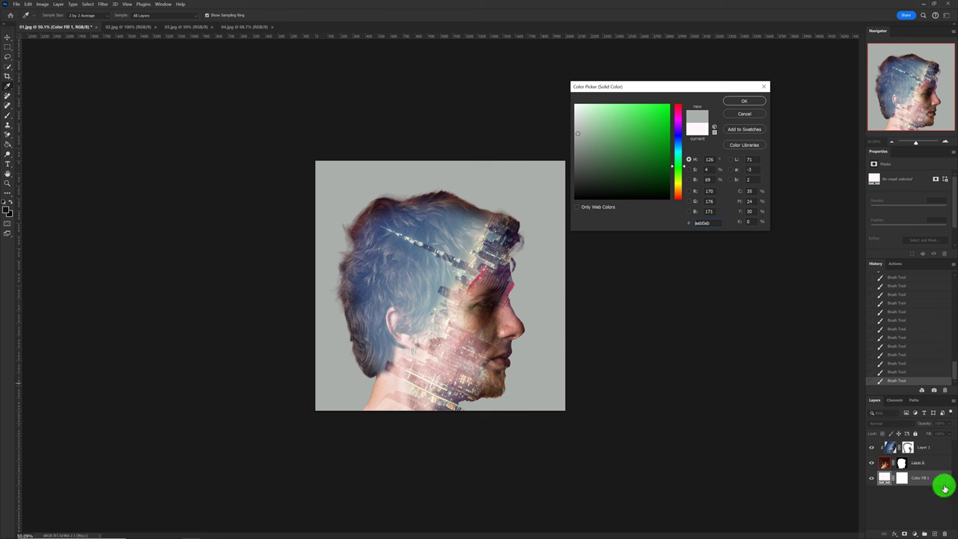
pyautogui.click(748, 102)
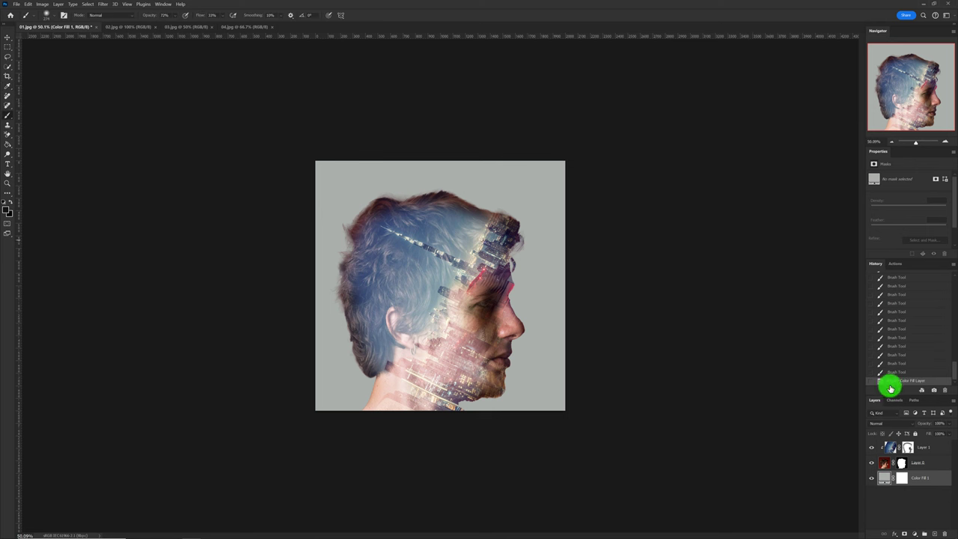
# Flatten 01.jpg into one Background layer and switch to the 03.jpg woman portrait.
pyautogui.click(952, 404)
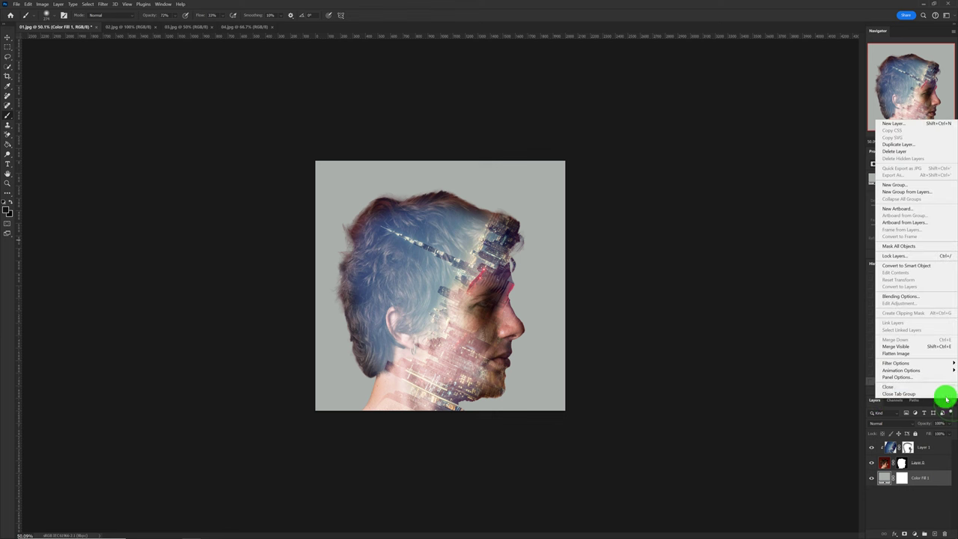
pyautogui.click(929, 351)
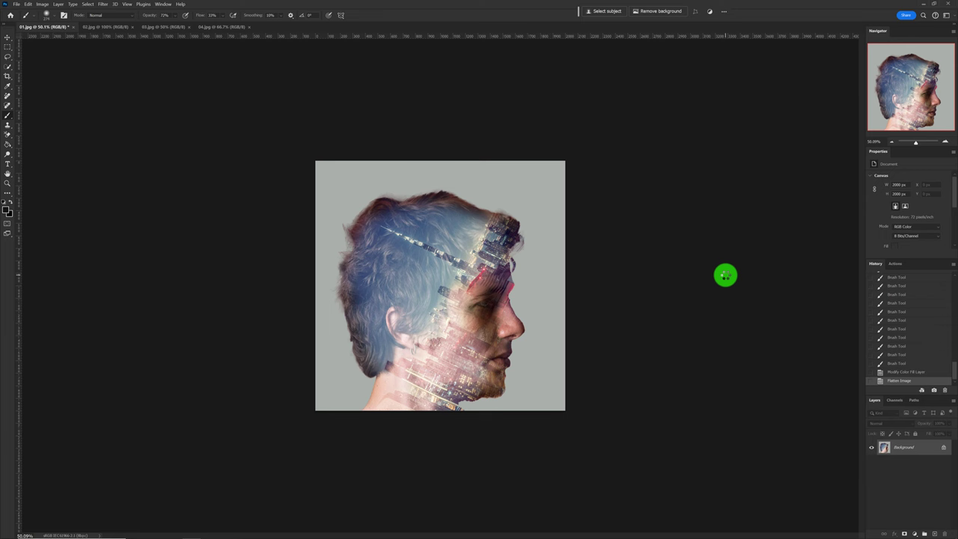
pyautogui.click(149, 28)
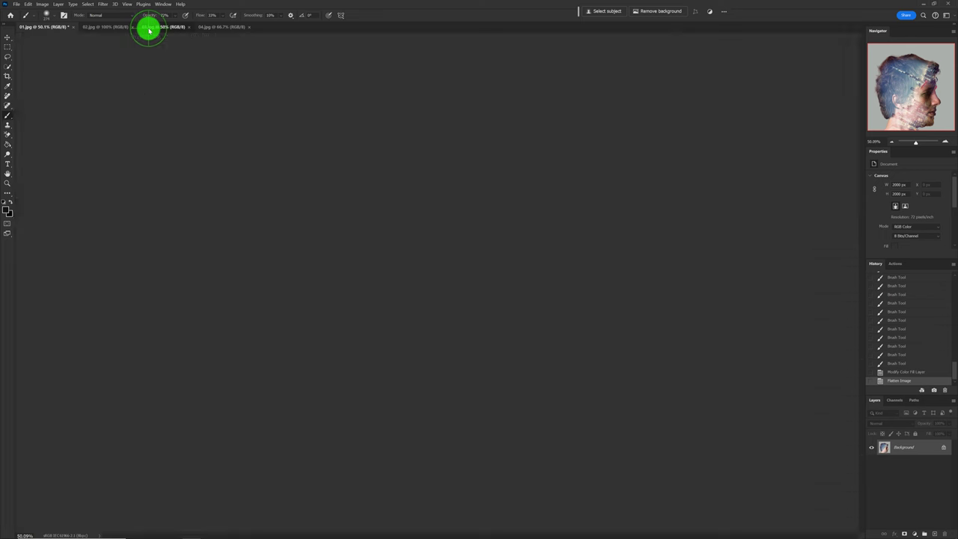
pyautogui.click(217, 29)
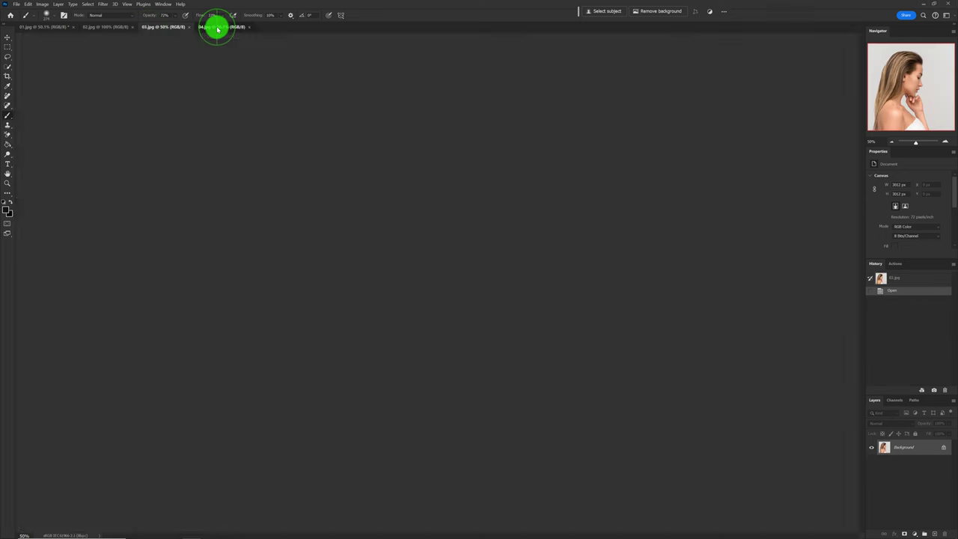
pyautogui.click(170, 28)
pyautogui.scroll(-2, 638, 251)
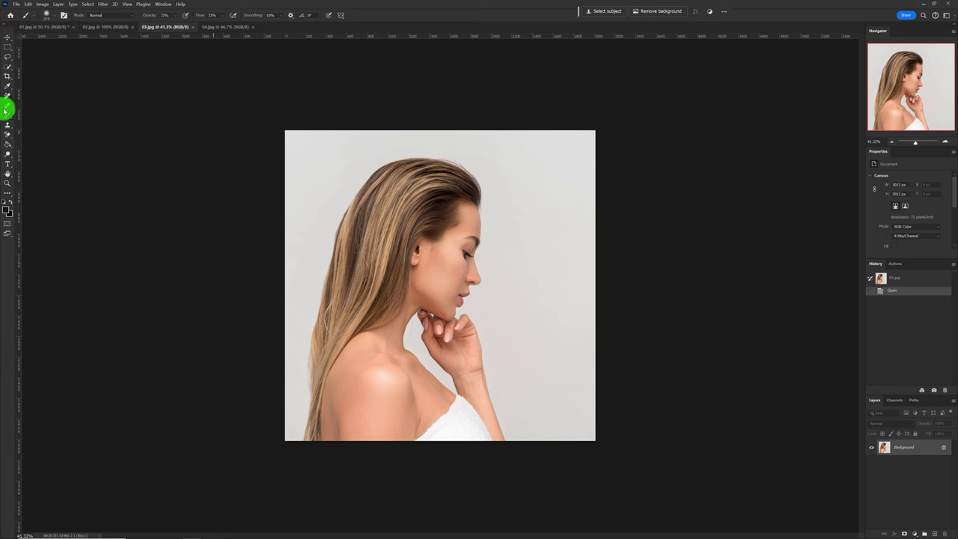
# Select the woman with Cloud (Detailed) Select Subject and mask out her grey backdrop on Layer 0.
pyautogui.click(9, 67)
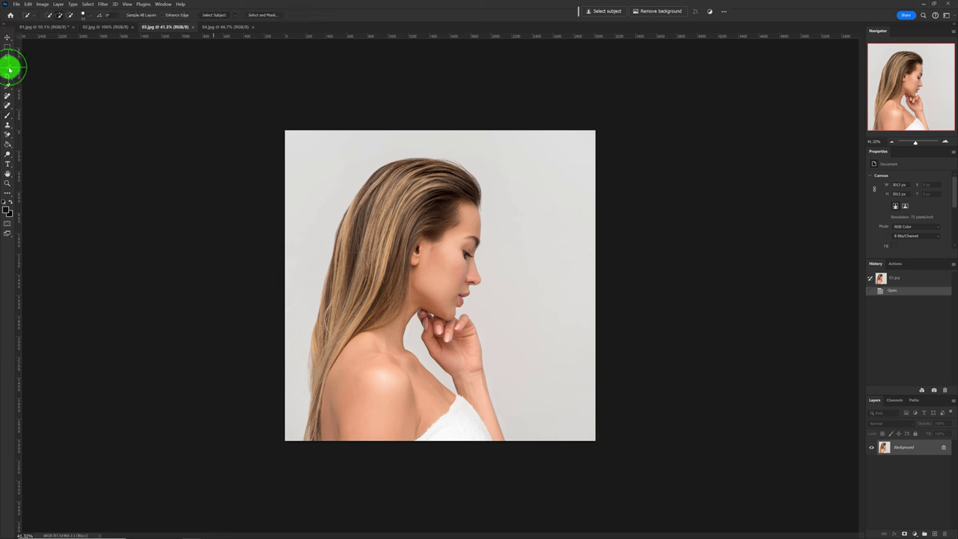
pyautogui.rightClick(8, 66)
pyautogui.click(66, 68)
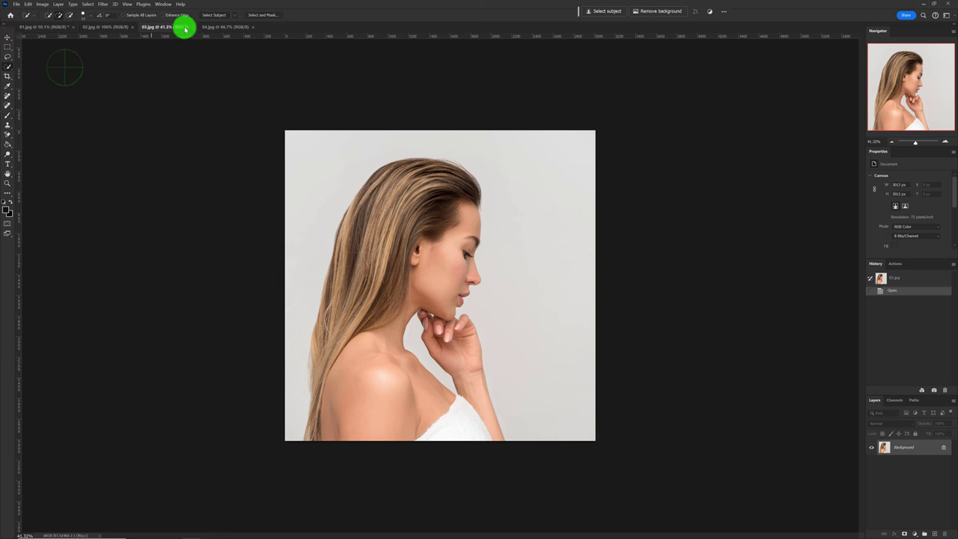
pyautogui.click(236, 17)
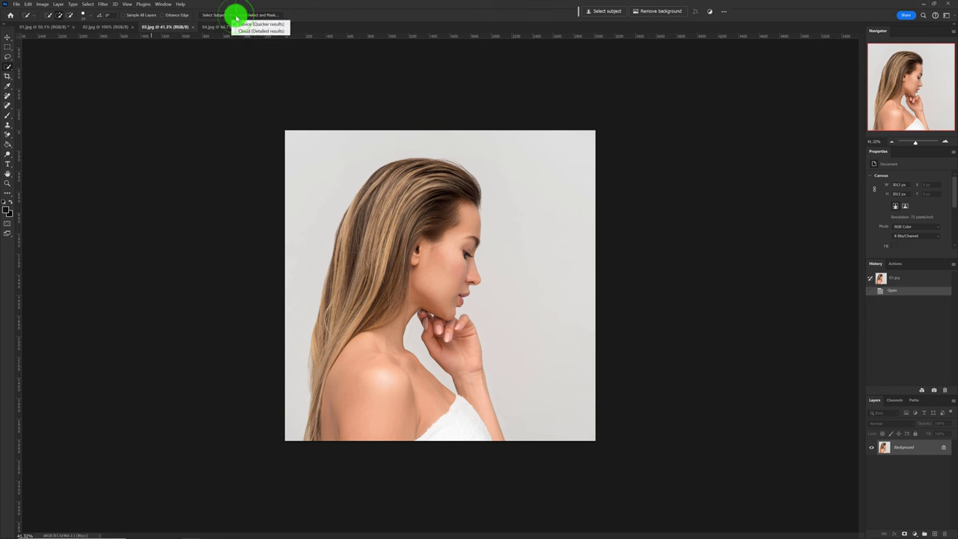
pyautogui.click(282, 31)
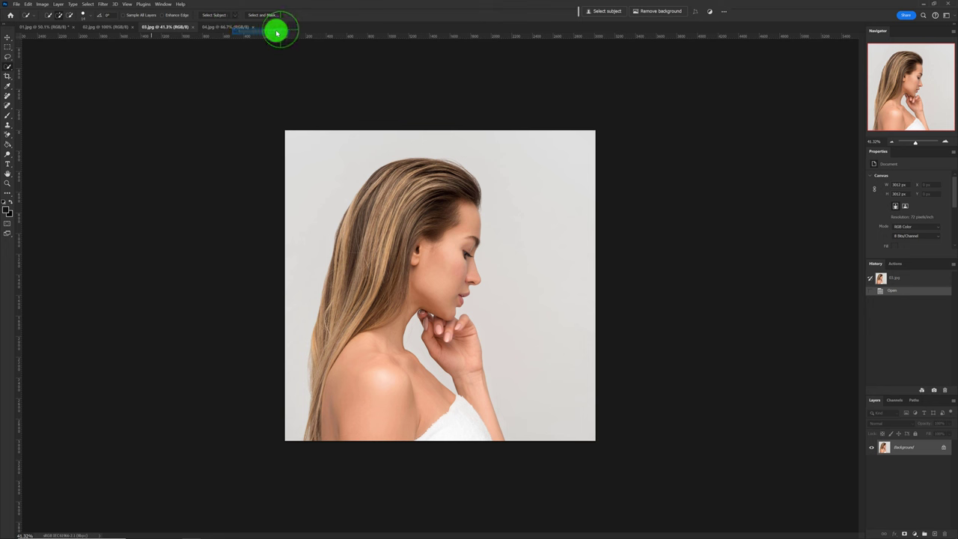
pyautogui.click(209, 16)
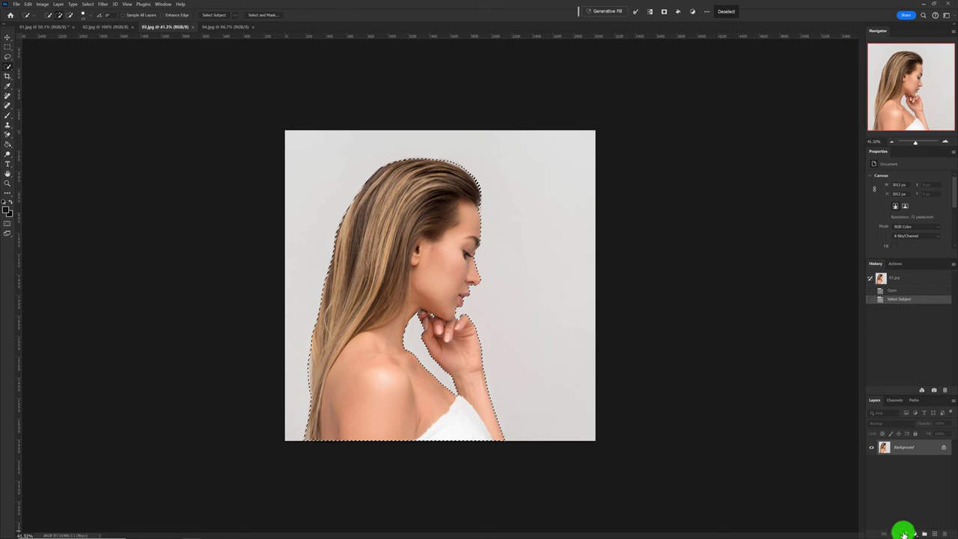
pyautogui.click(904, 534)
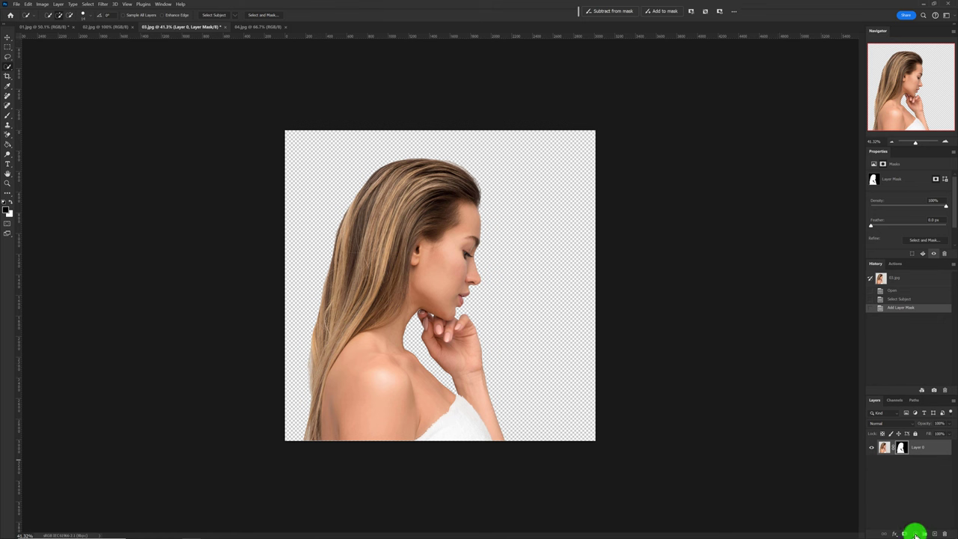
pyautogui.click(915, 534)
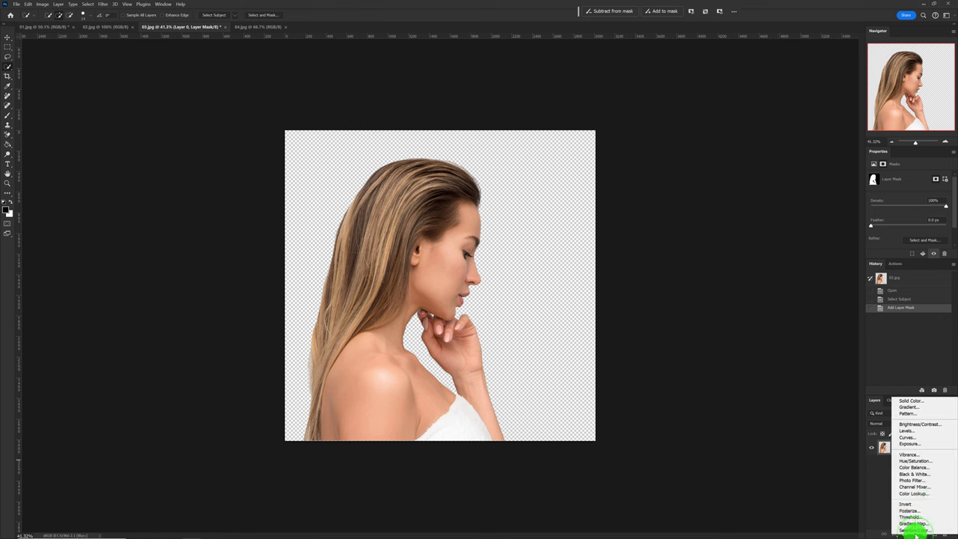
# Add a near-white #f6f2f6 Solid Color fill layer beneath the masked woman's Layer 0.
pyautogui.click(918, 404)
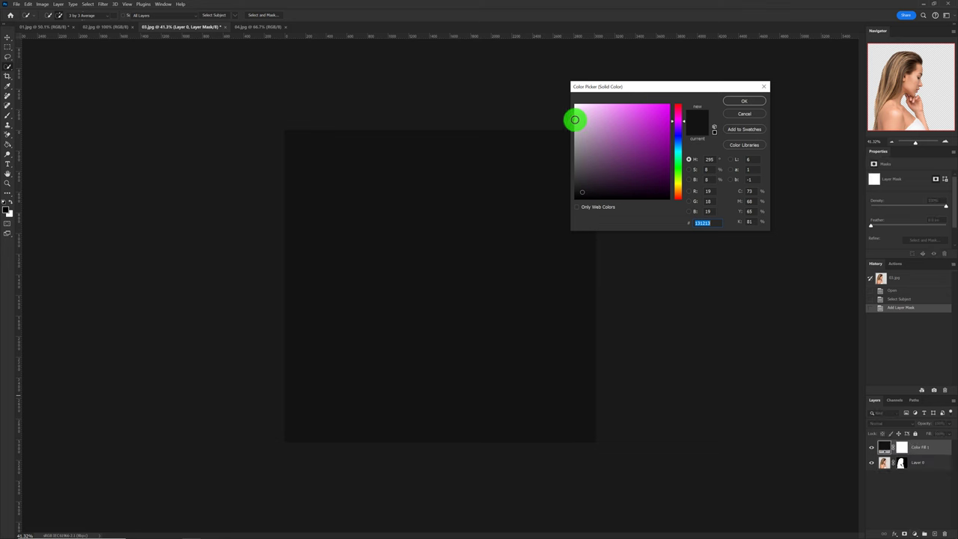
pyautogui.click(575, 107)
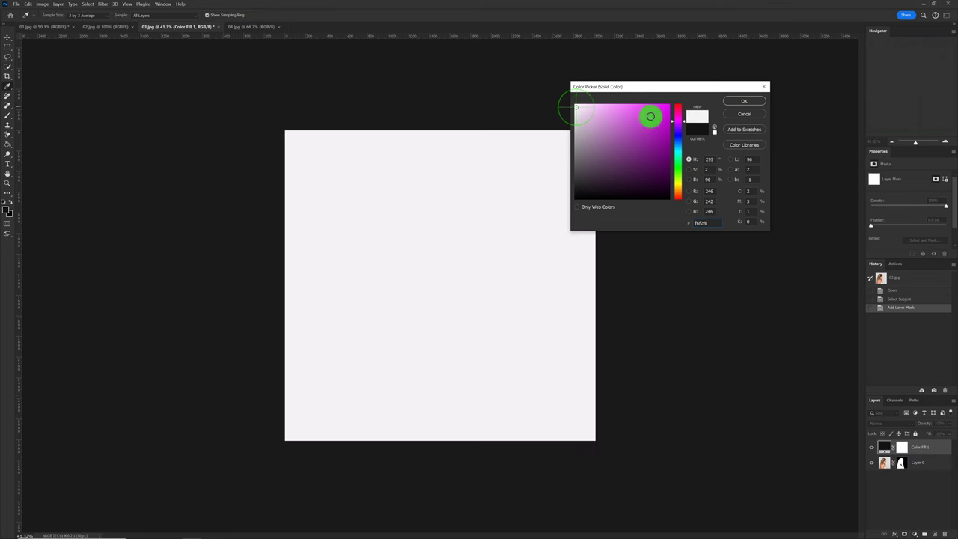
pyautogui.click(737, 103)
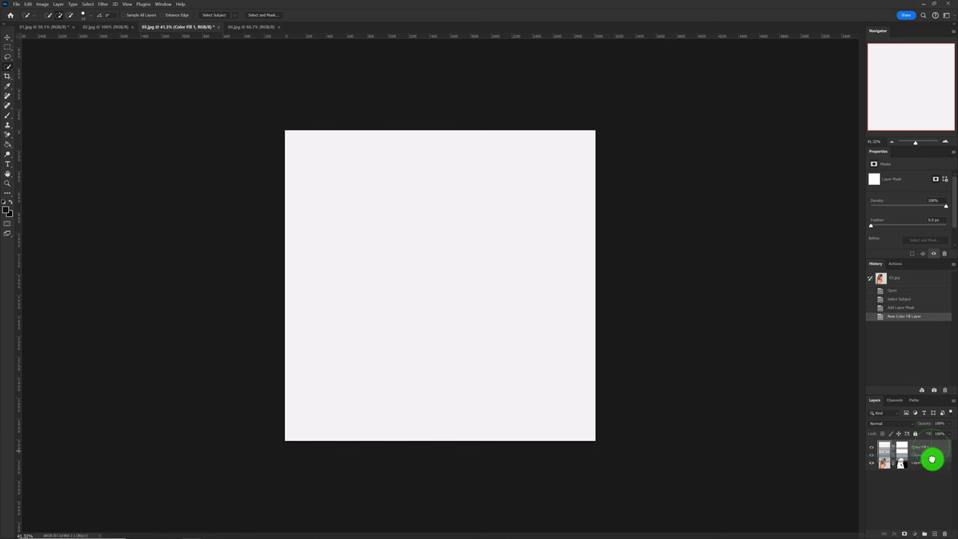
pyautogui.moveTo(931, 449); pyautogui.dragTo(930, 467)
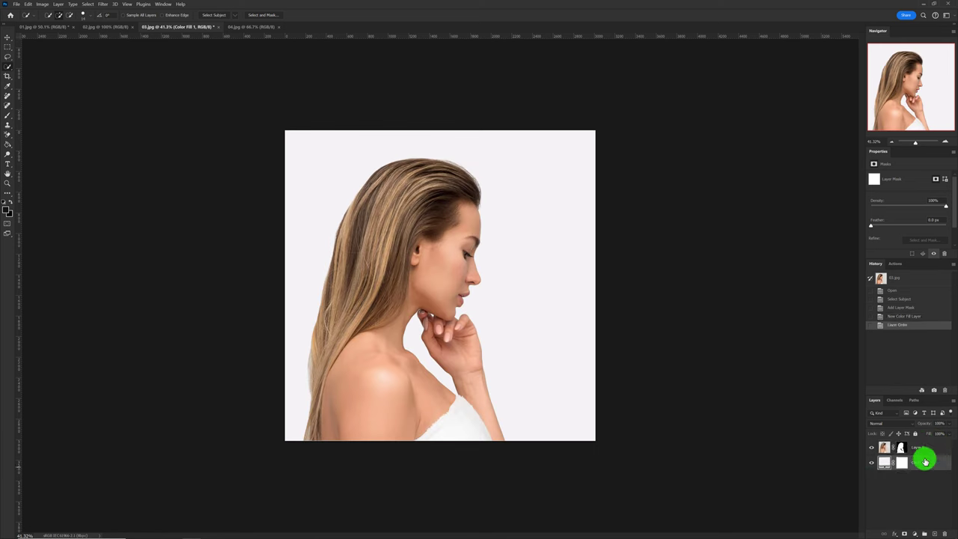
pyautogui.click(886, 447)
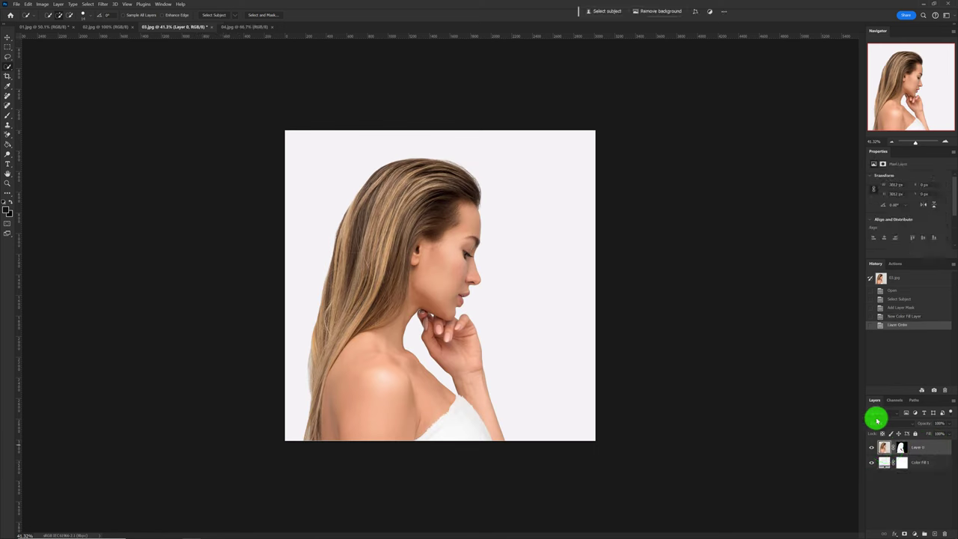
# Paste the whole 04.jpg forest photo into 03.jpg as Layer 1 above the woman.
pyautogui.click(241, 27)
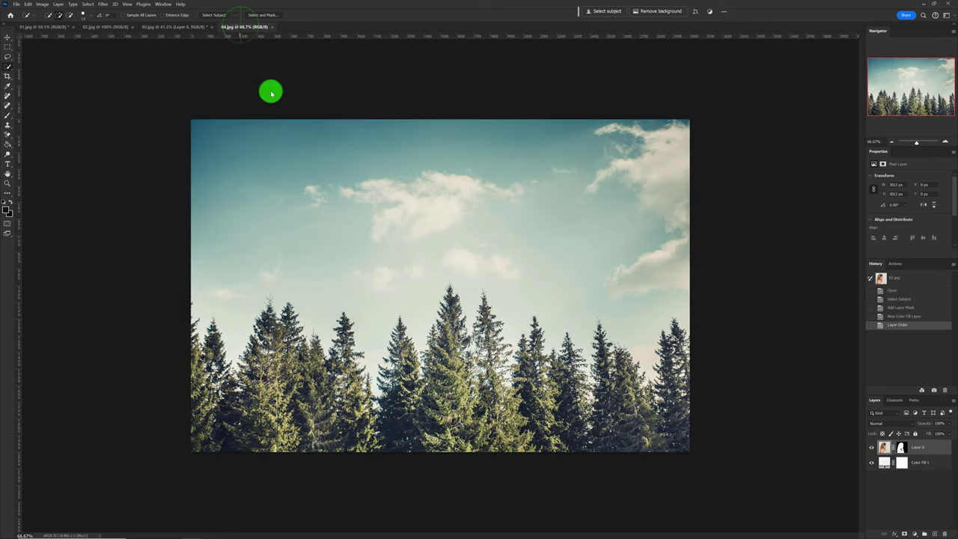
pyautogui.hotkey('ctrl', 'a')
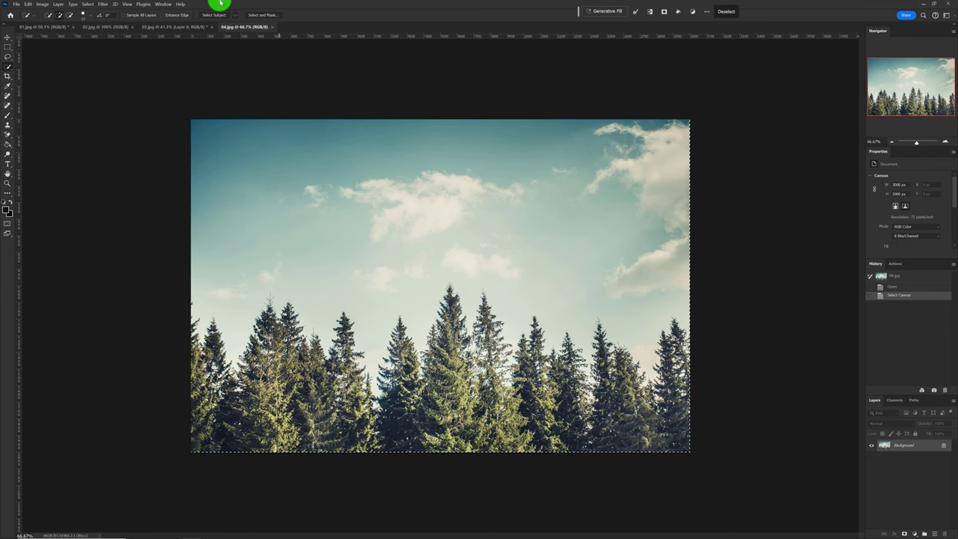
pyautogui.click(165, 27)
pyautogui.press('F2')
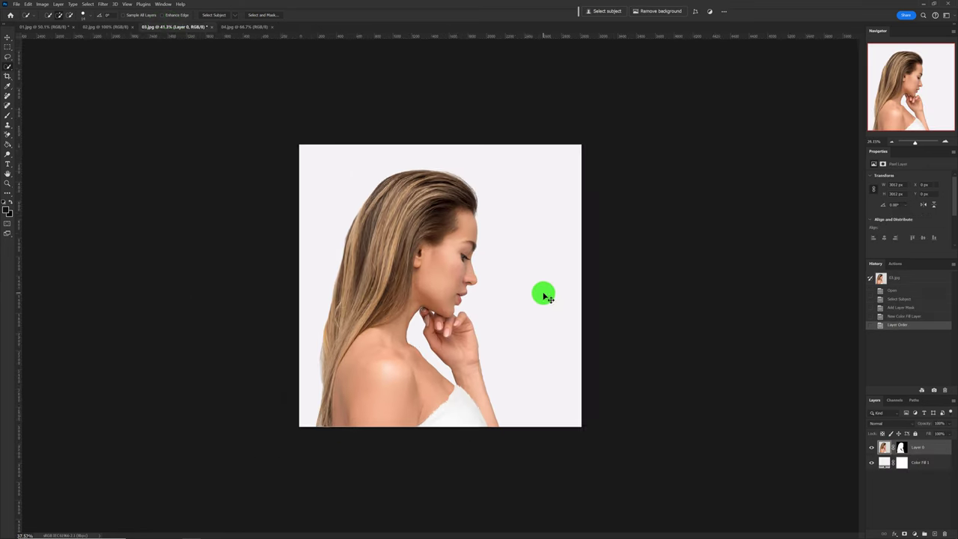
pyautogui.hotkey('ctrl', 'v')
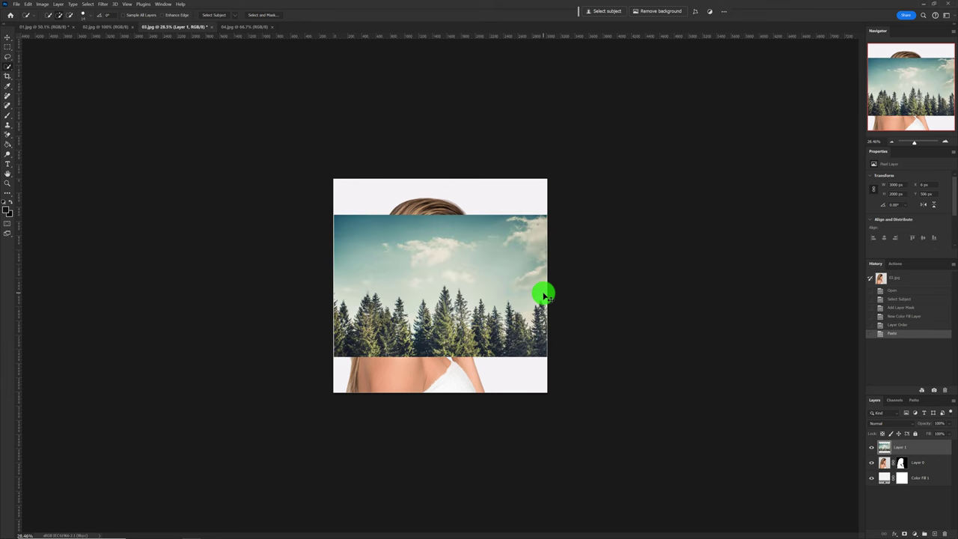
pyautogui.hotkey('ctrl', 't')
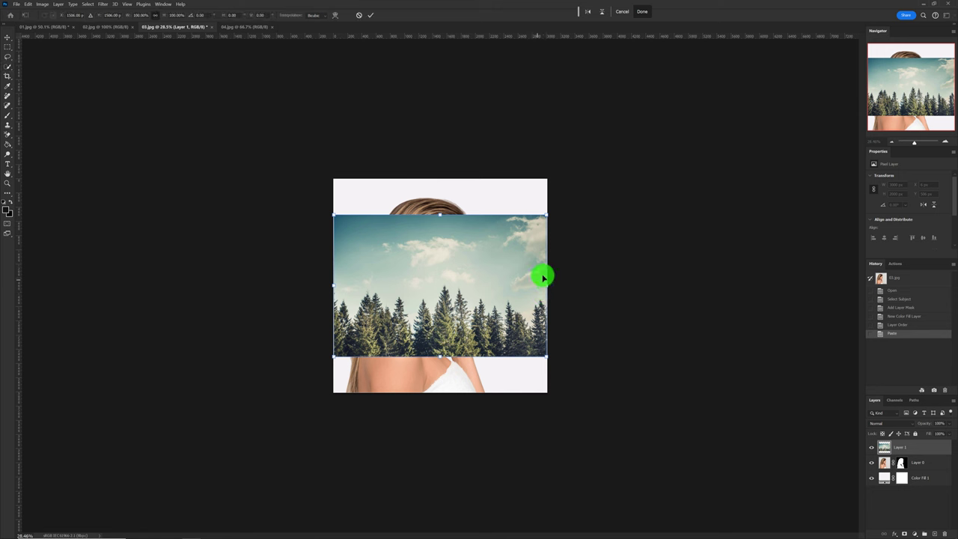
# Rotate the forest layer about 22°, enlarge it, and clip it to the woman's layer.
pyautogui.moveTo(564, 206)
pyautogui.mouseDown()
pyautogui.moveTo(563, 287)
pyautogui.moveTo(455, 367)
pyautogui.mouseUp()
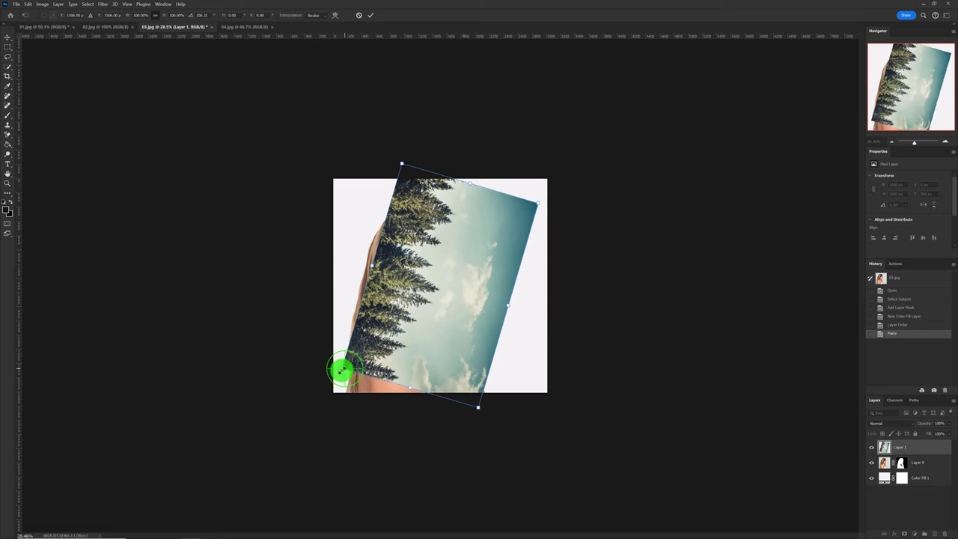
pyautogui.moveTo(340, 370); pyautogui.dragTo(317, 388)
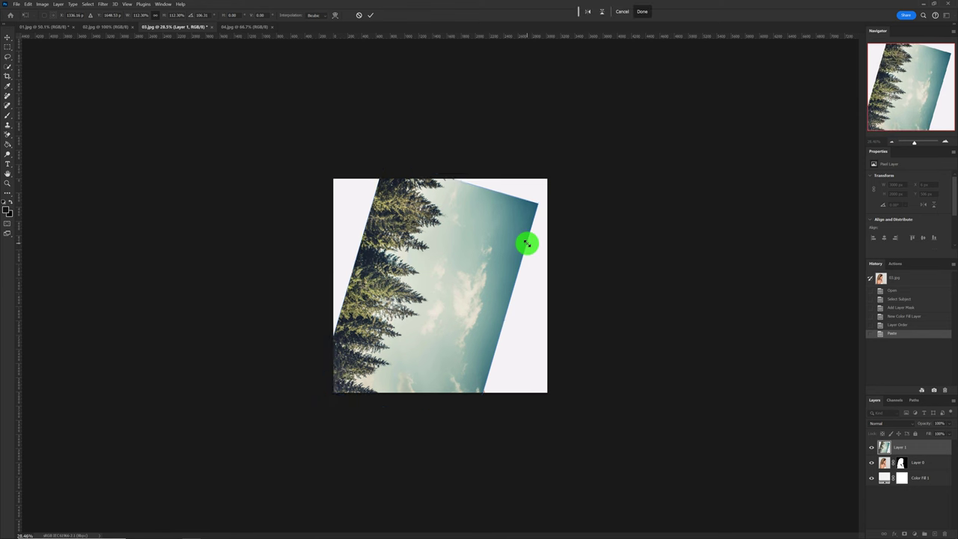
pyautogui.press('Return')
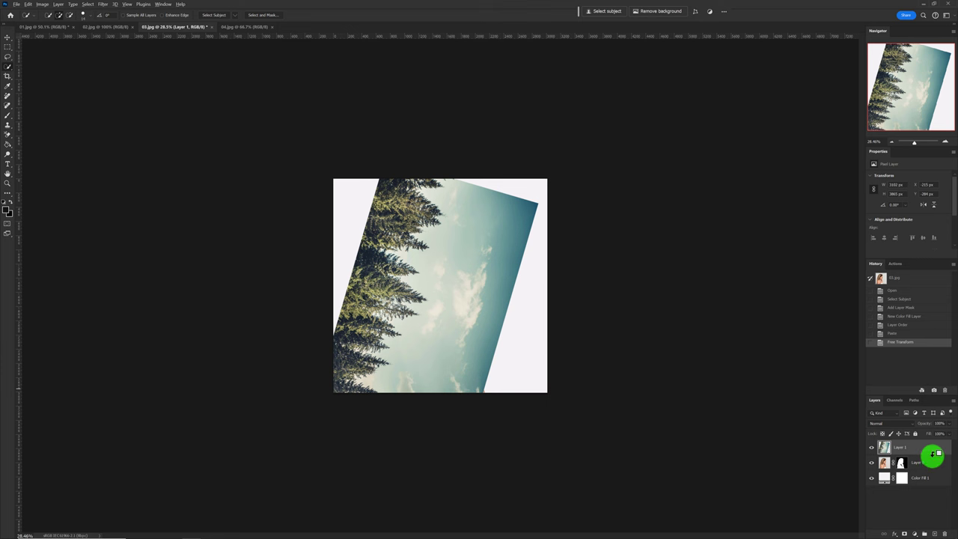
pyautogui.keyDown('alt'); pyautogui.click(933, 454); pyautogui.keyUp('alt')
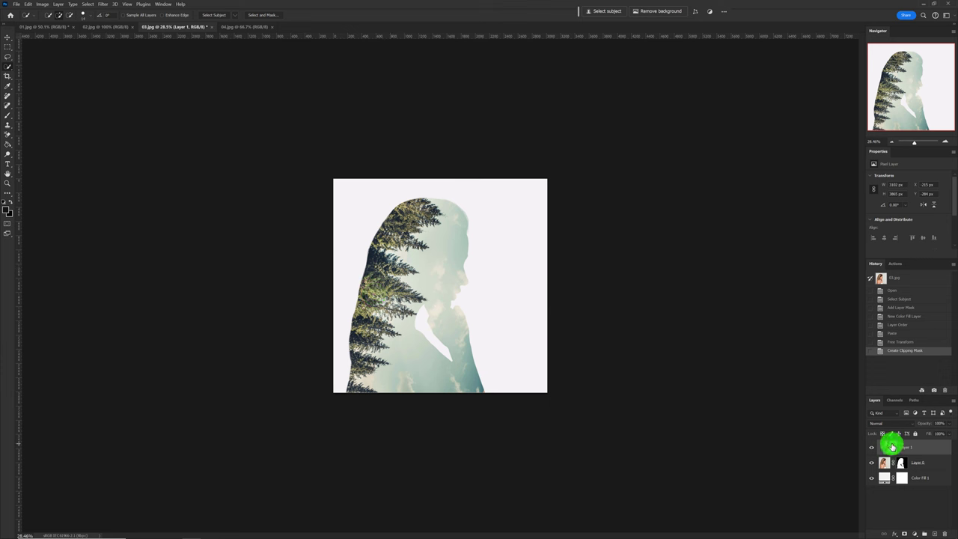
# Rescale the clipped forest layer so the pines fill more of her hair and back.
pyautogui.hotkey('ctrl', 't')
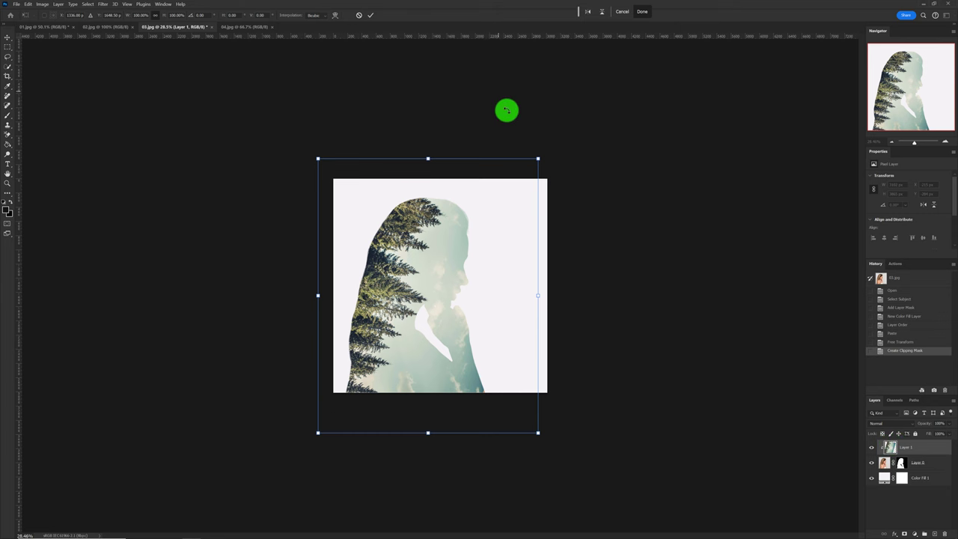
pyautogui.moveTo(538, 161); pyautogui.dragTo(522, 179)
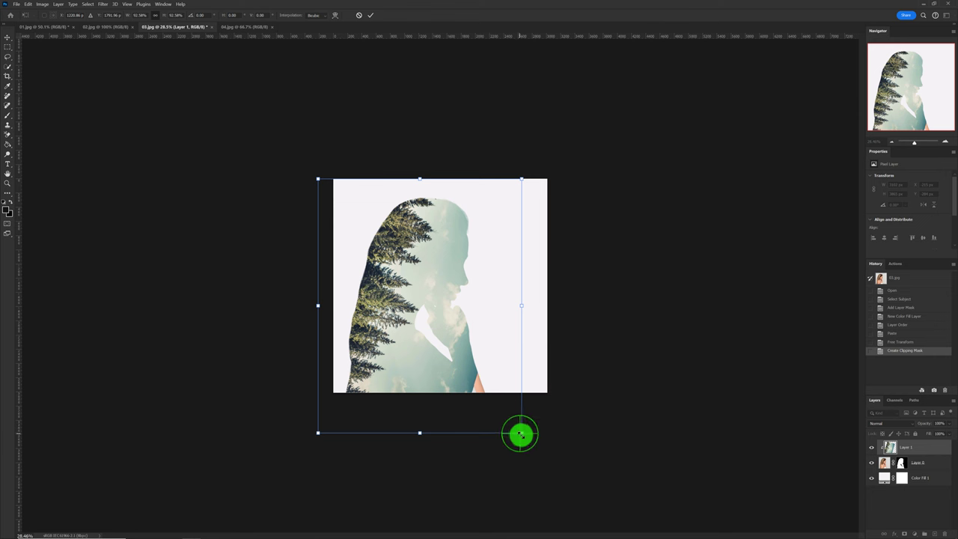
pyautogui.moveTo(520, 432); pyautogui.dragTo(531, 449)
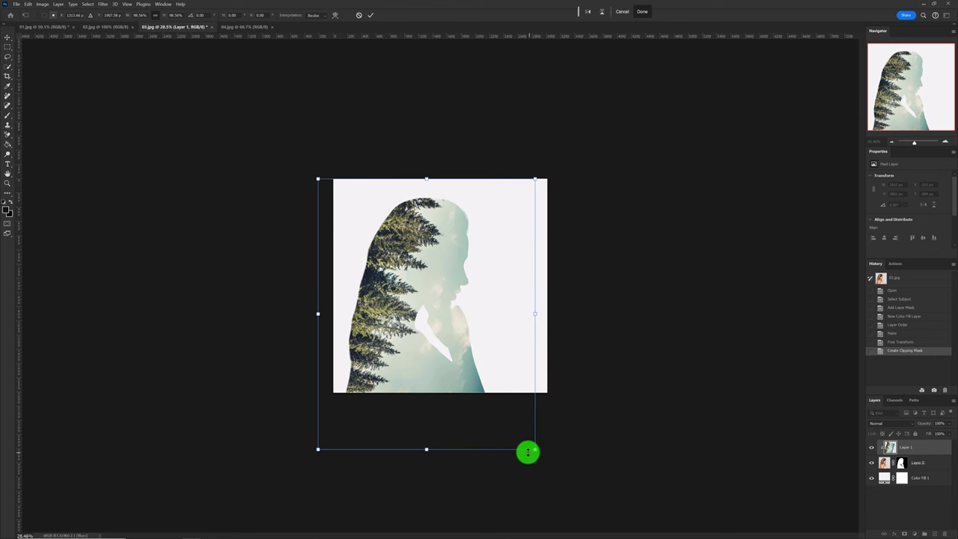
pyautogui.click(373, 17)
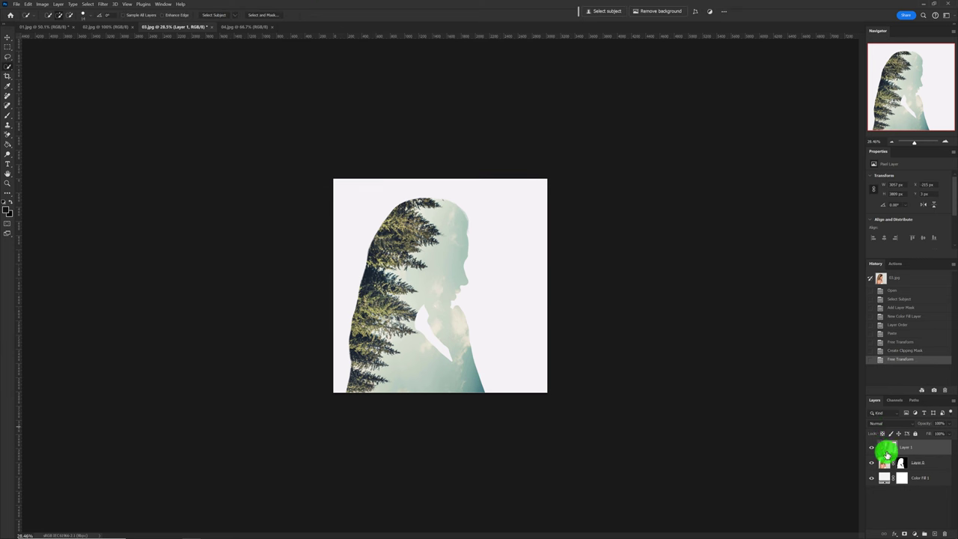
pyautogui.moveTo(896, 458); pyautogui.dragTo(897, 440)
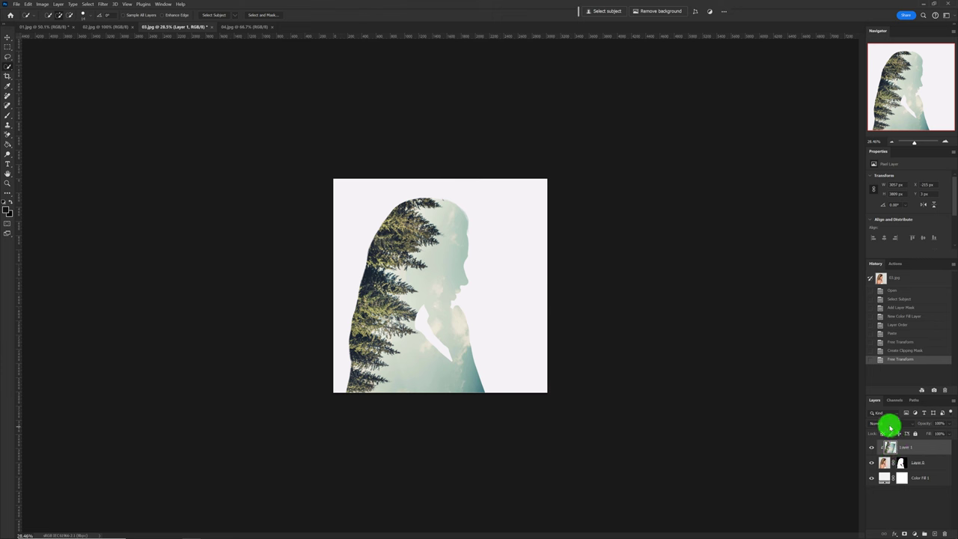
# Set Layer 1's blend mode to Screen.
pyautogui.click(890, 425)
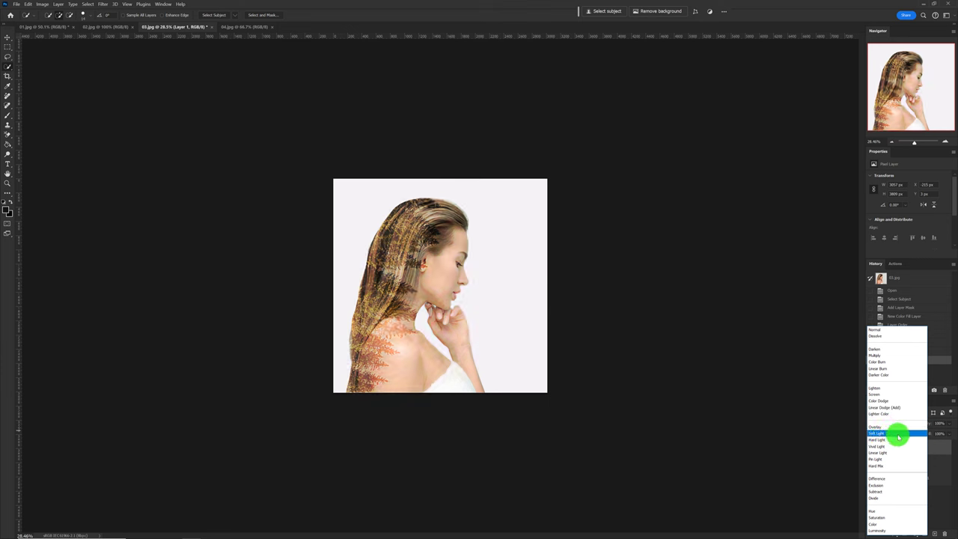
pyautogui.click(896, 395)
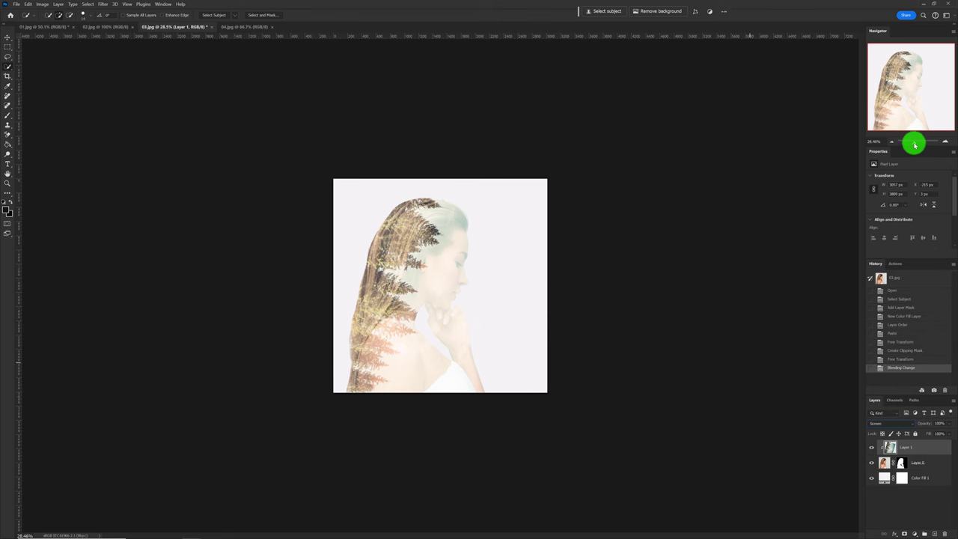
pyautogui.moveTo(914, 144); pyautogui.dragTo(916, 142)
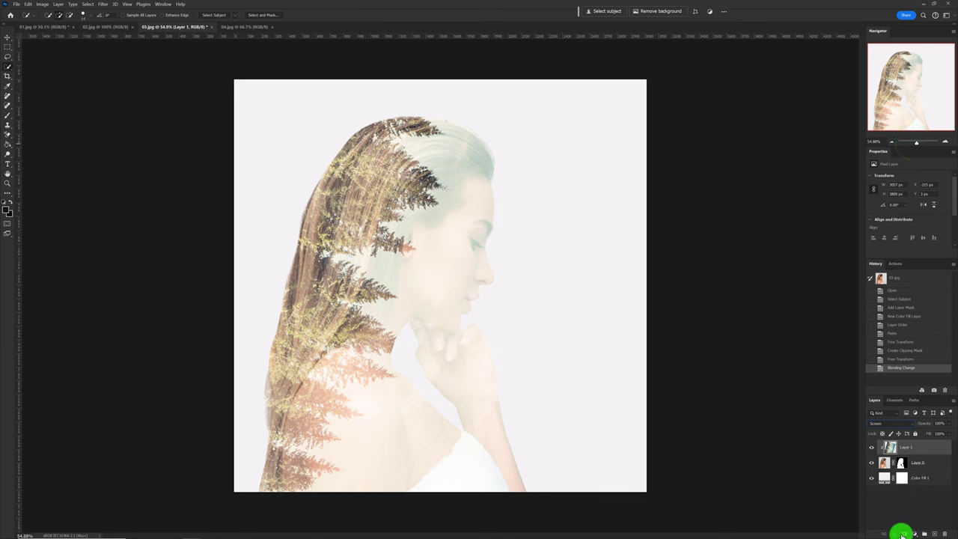
# Add a mask to the forest layer and brush black over the hair's left edge and cheek.
pyautogui.click(904, 534)
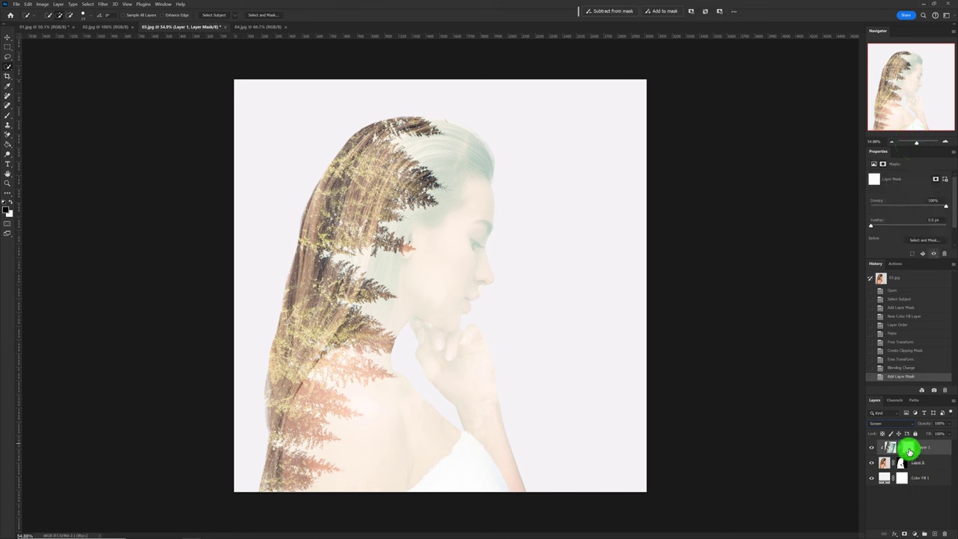
pyautogui.click(8, 116)
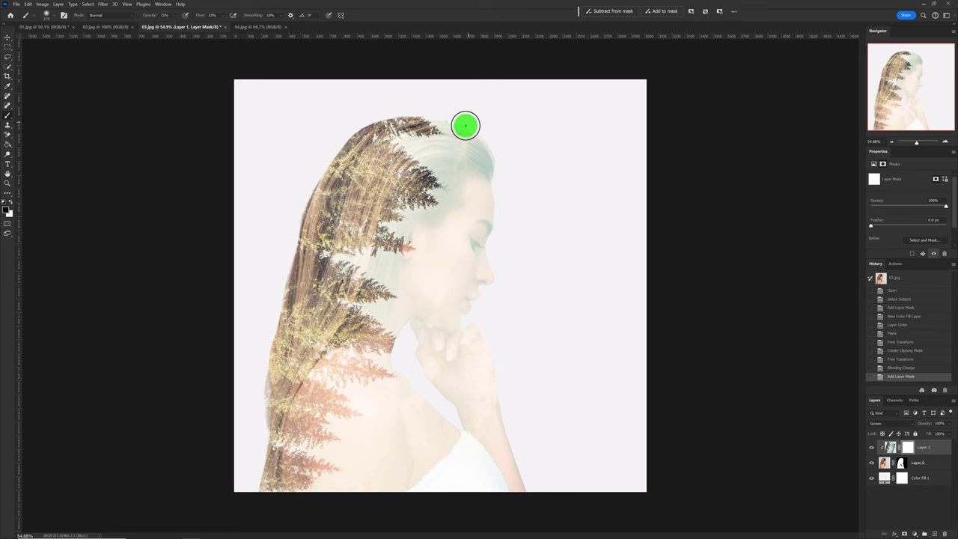
pyautogui.moveTo(445, 130)
pyautogui.mouseDown()
pyautogui.moveTo(342, 124)
pyautogui.moveTo(381, 142)
pyautogui.moveTo(332, 155)
pyautogui.moveTo(329, 188)
pyautogui.mouseUp()
pyautogui.moveTo(291, 244)
pyautogui.mouseDown()
pyautogui.moveTo(307, 217)
pyautogui.moveTo(251, 387)
pyautogui.moveTo(258, 482)
pyautogui.moveTo(262, 396)
pyautogui.mouseUp()
pyautogui.moveTo(291, 271)
pyautogui.mouseDown()
pyautogui.moveTo(328, 191)
pyautogui.moveTo(406, 97)
pyautogui.moveTo(460, 120)
pyautogui.mouseUp()
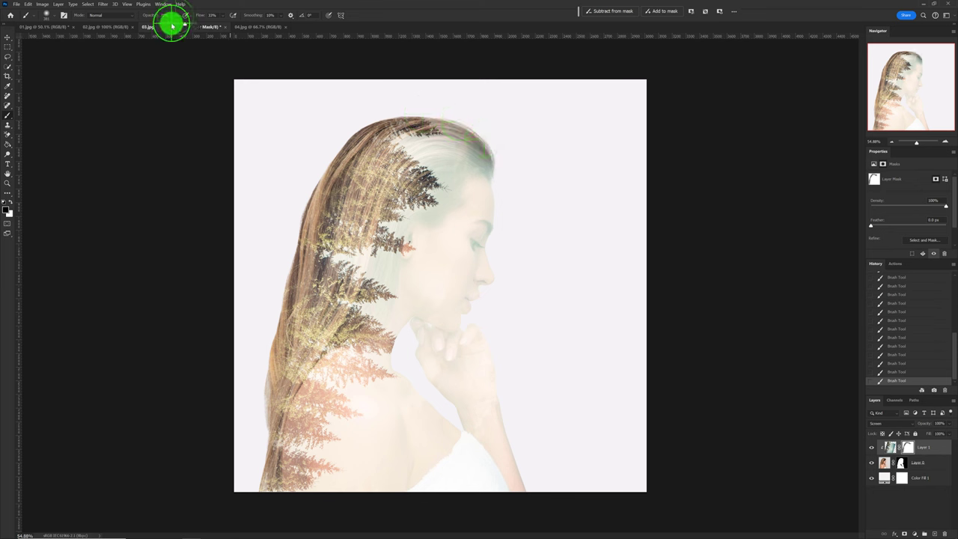
pyautogui.moveTo(475, 242)
pyautogui.mouseDown()
pyautogui.moveTo(480, 272)
pyautogui.moveTo(500, 277)
pyautogui.moveTo(466, 267)
pyautogui.mouseUp()
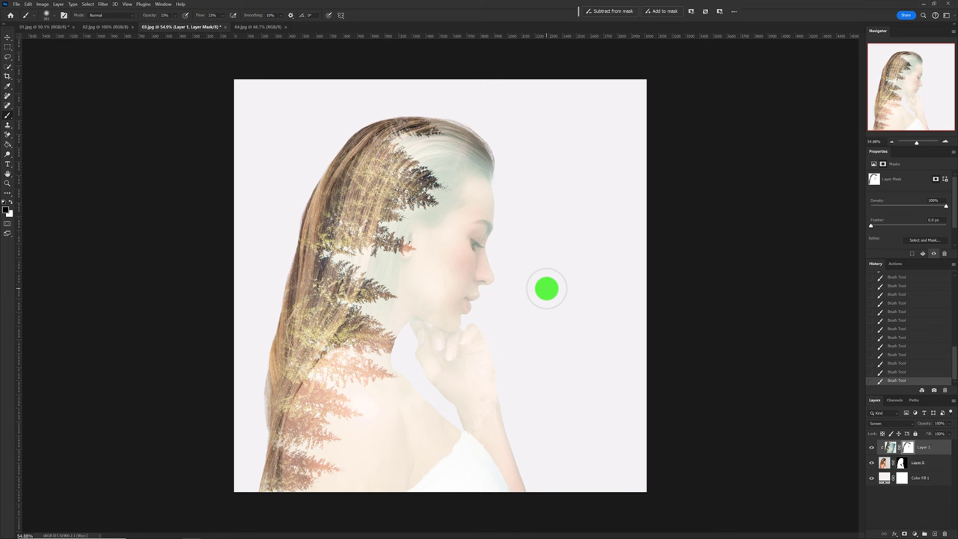
# Set Color Fill 1 to pale grey-green #e4e6d9 (R228 G230 B217) sampled near the ear.
pyautogui.doubleClick(883, 479)
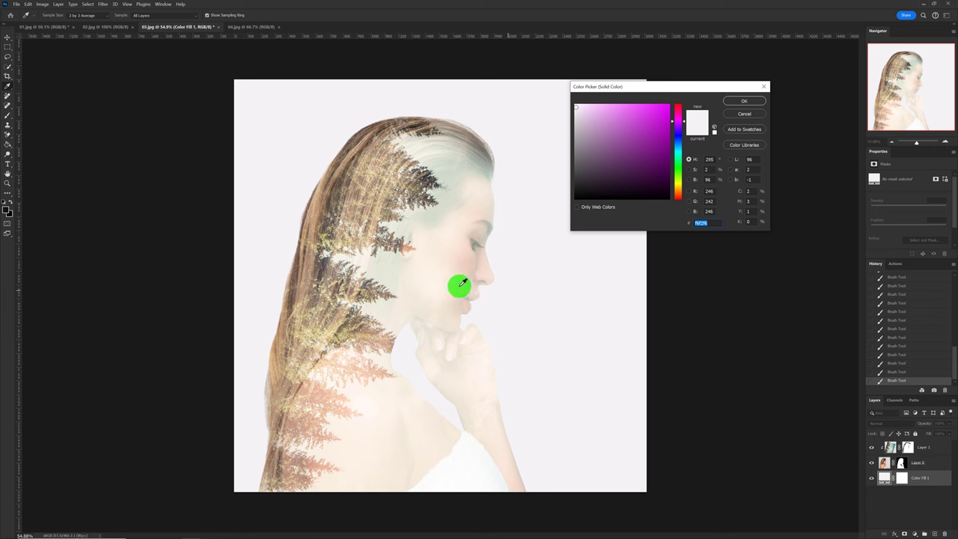
pyautogui.click(414, 269)
pyautogui.moveTo(410, 270); pyautogui.dragTo(395, 263)
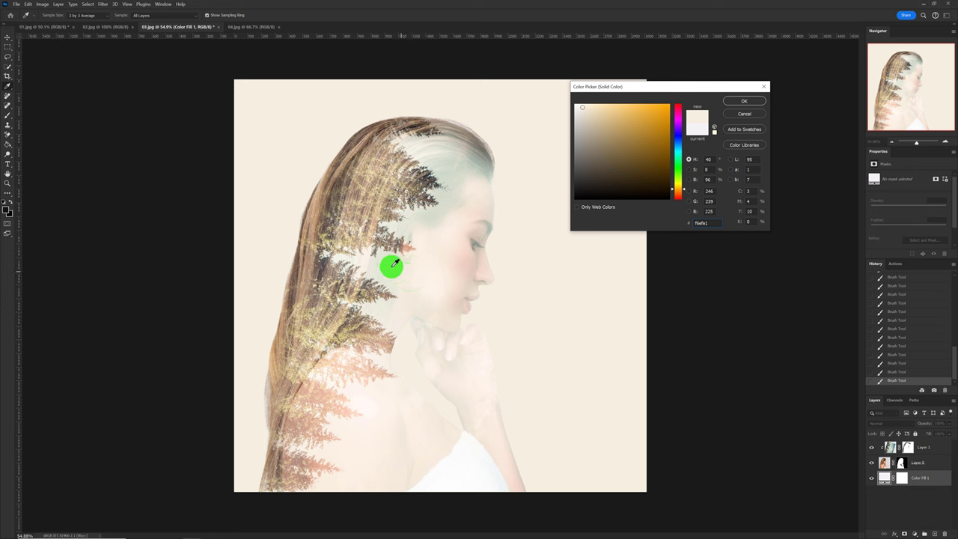
pyautogui.click(384, 261)
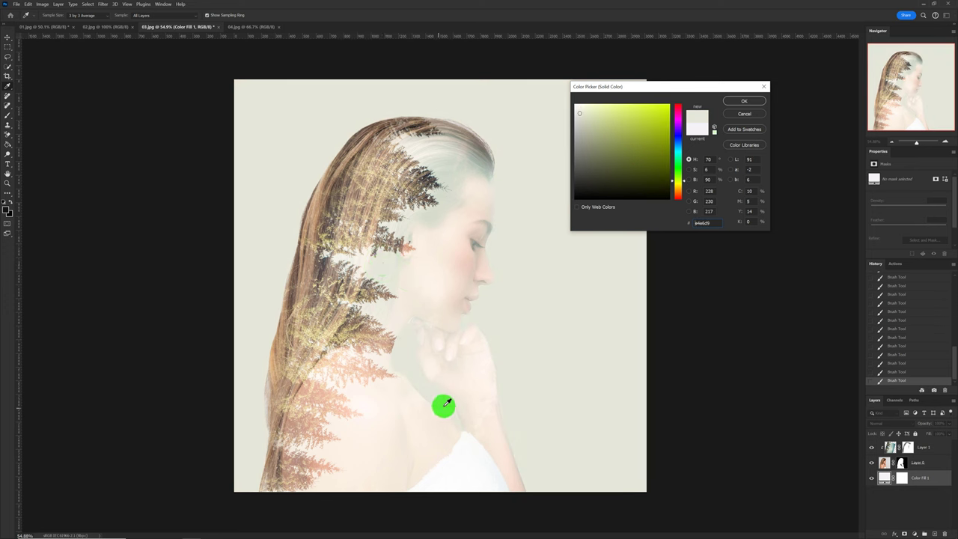
pyautogui.click(424, 272)
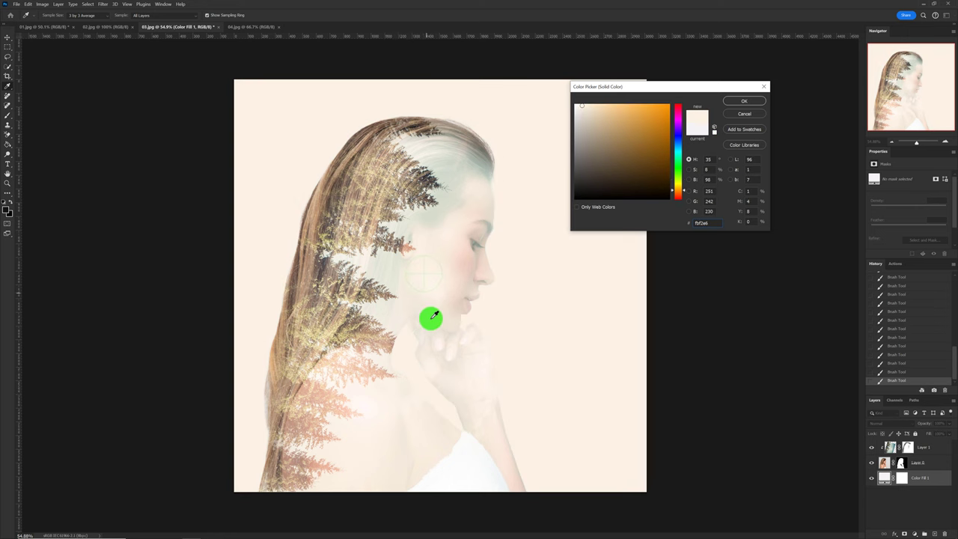
pyautogui.click(379, 266)
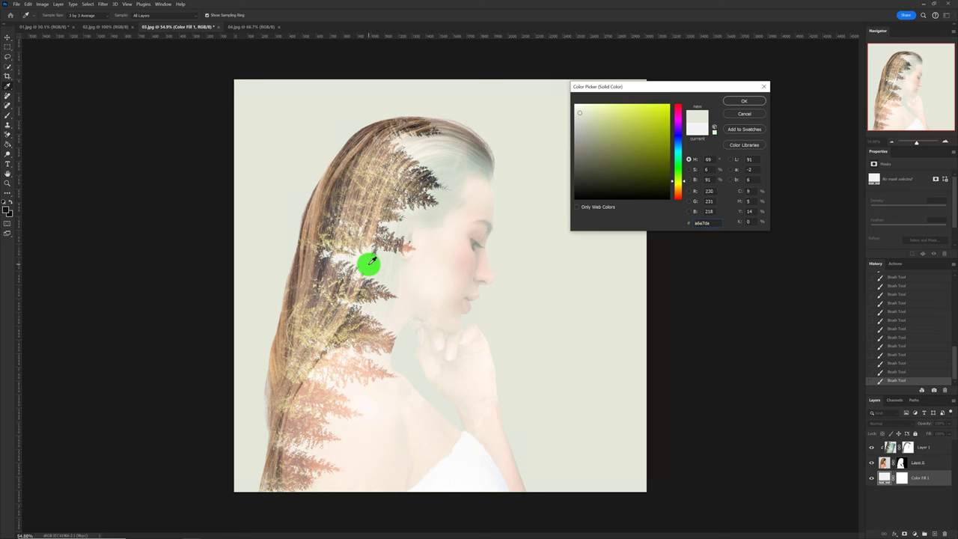
pyautogui.click(358, 202)
pyautogui.click(390, 267)
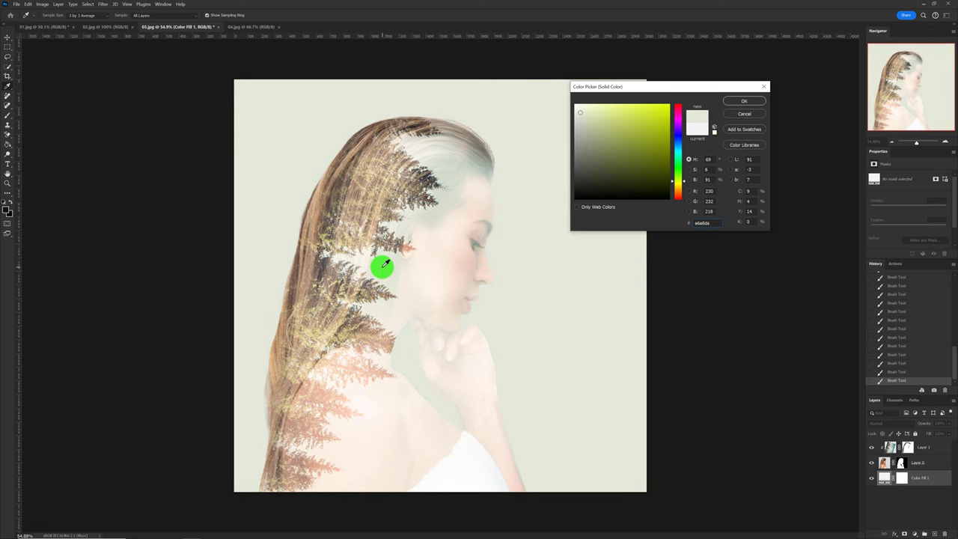
pyautogui.moveTo(382, 261); pyautogui.dragTo(384, 263)
pyautogui.click(744, 103)
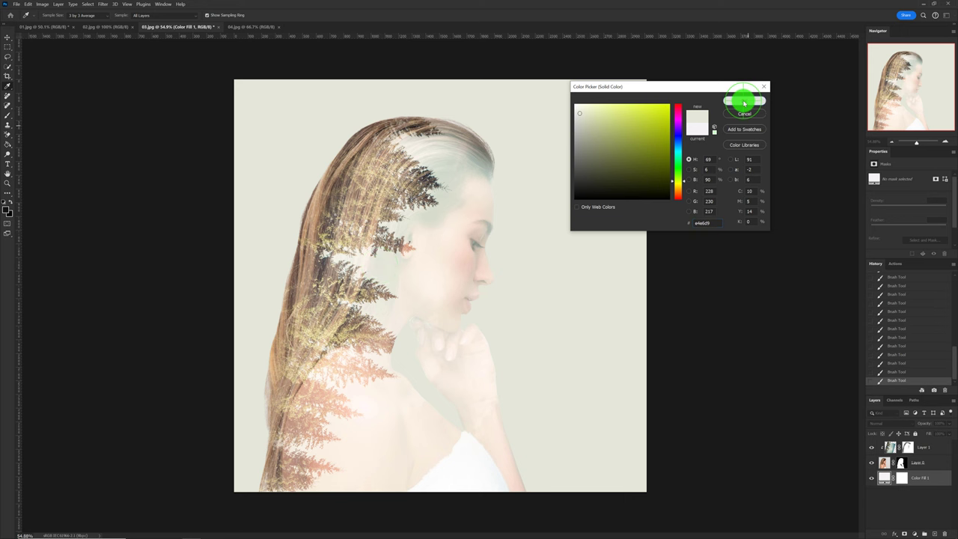
pyautogui.hotkey('ctrl', '-')
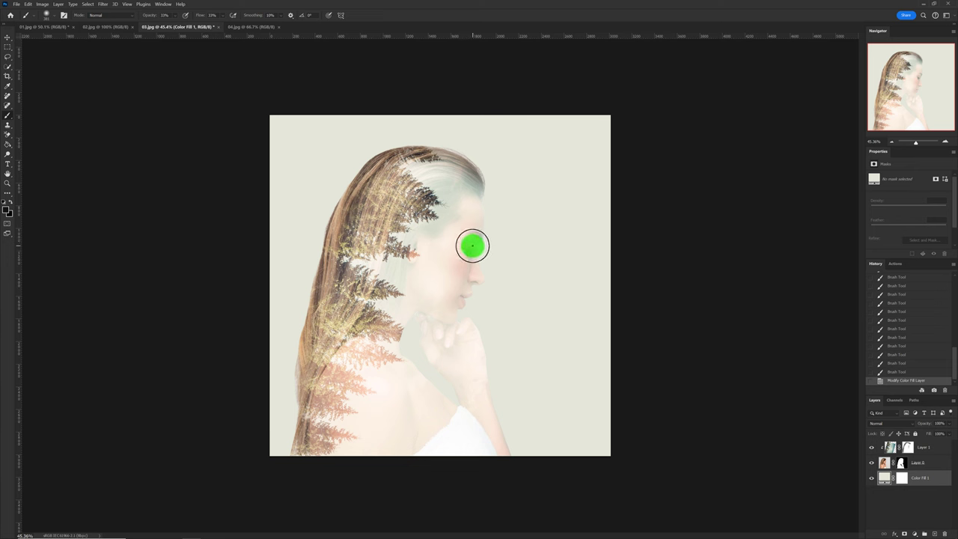
# Flatten the woman/forest double-exposure in 03.jpg into a single Background layer.
pyautogui.moveTo(898, 465)
pyautogui.mouseDown()
pyautogui.moveTo(892, 450)
pyautogui.moveTo(884, 465)
pyautogui.mouseUp()
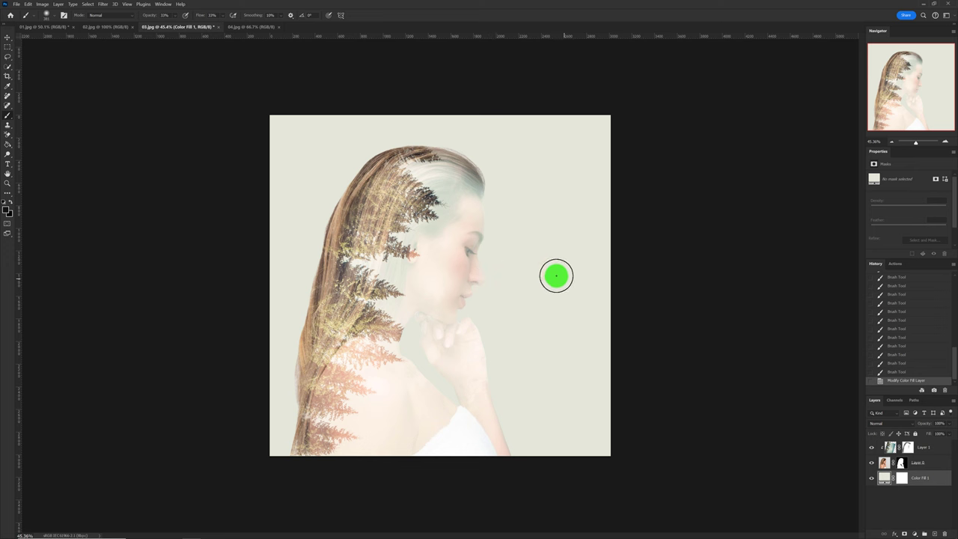
pyautogui.click(953, 404)
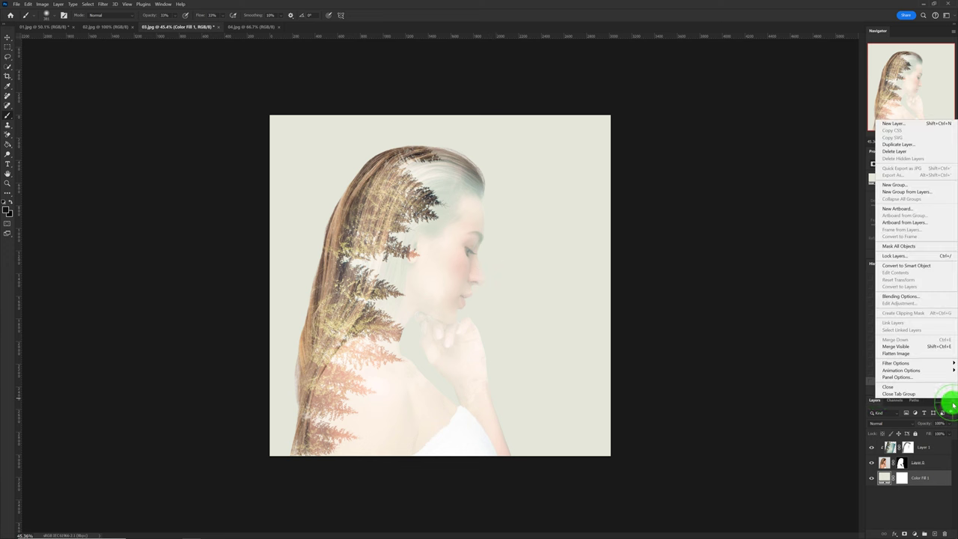
pyautogui.click(898, 353)
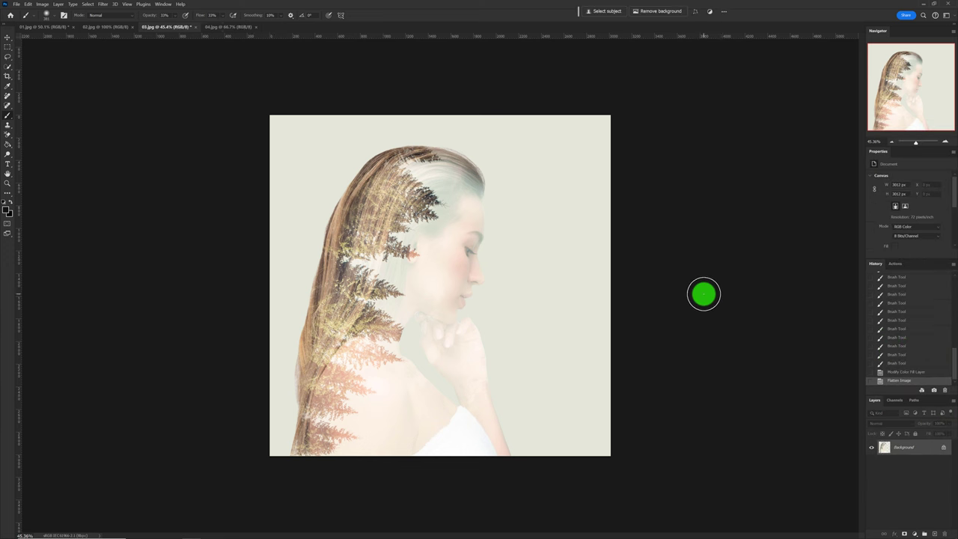